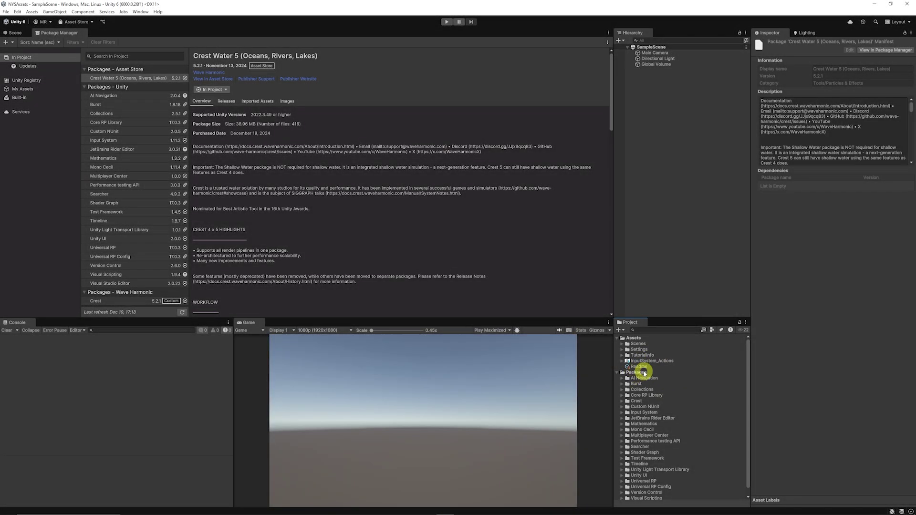
Step: Open the Crest package.json in Package Manager and import its Main, Examples, Wakes and Boats samples
double_click(636, 400)
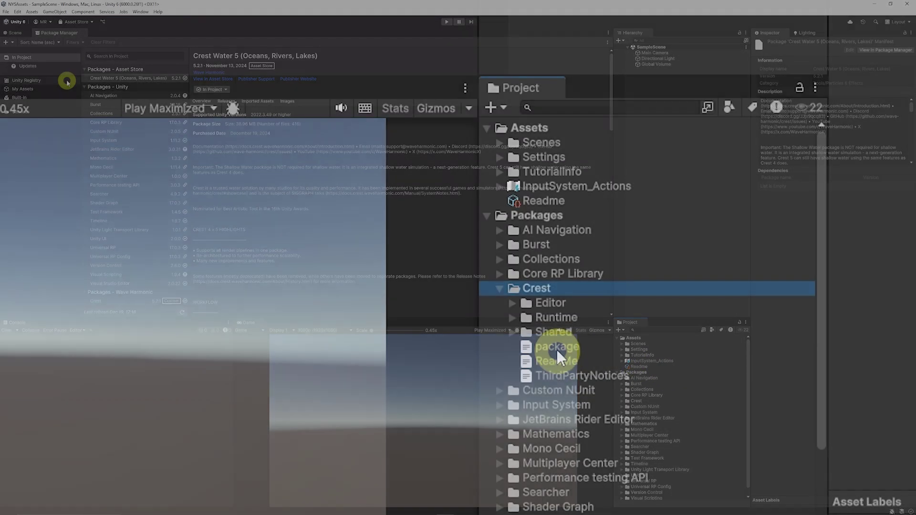
click(644, 424)
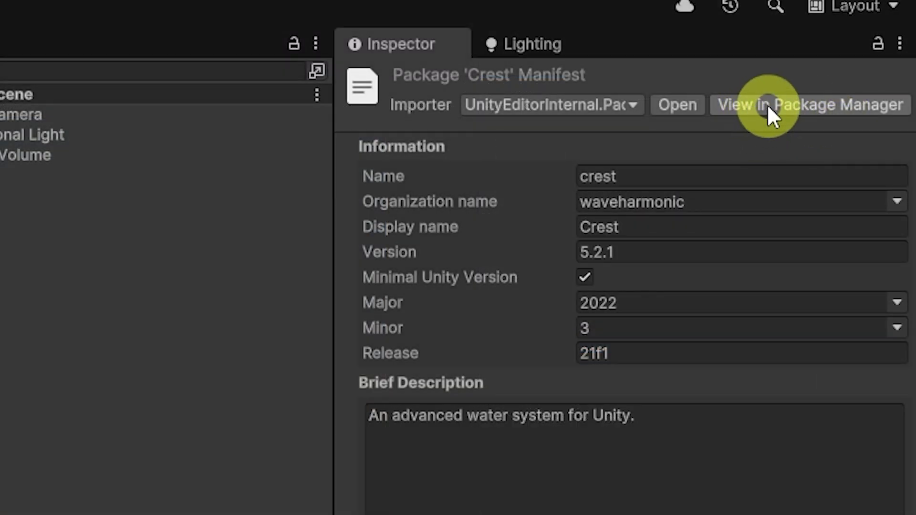
click(767, 104)
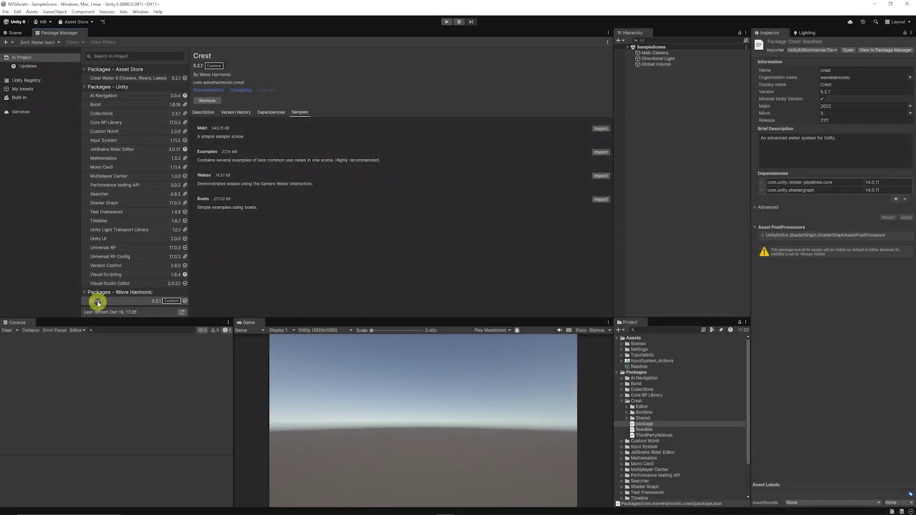
click(98, 303)
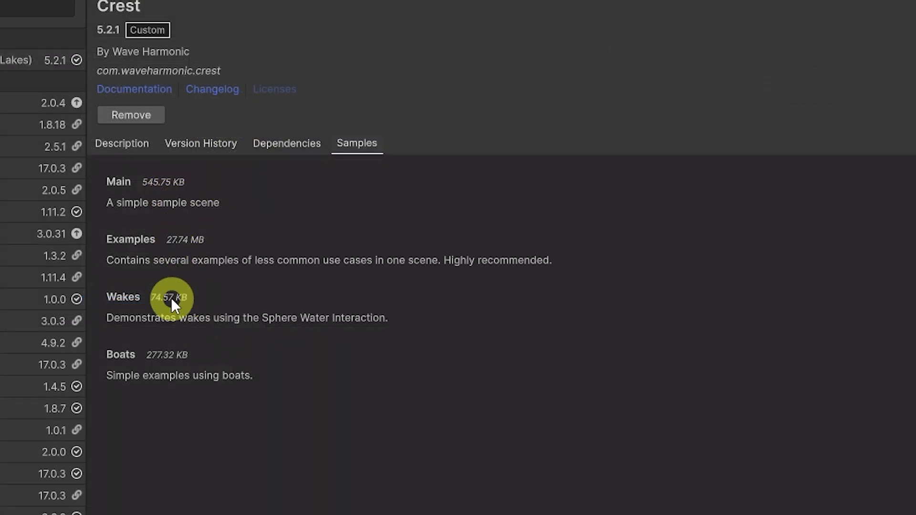
click(598, 200)
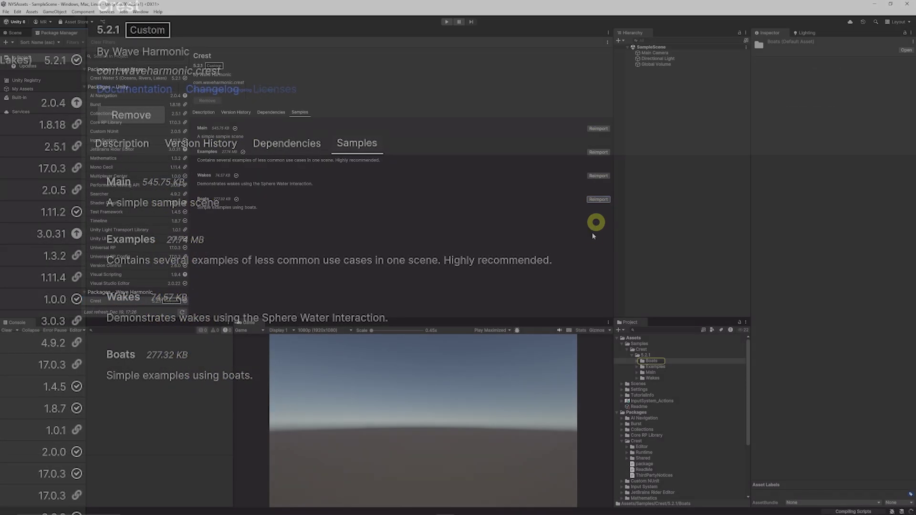
Step: Open the Crest Examples scene, enter Play mode and cycle the water demos to Floating Objects
click(20, 33)
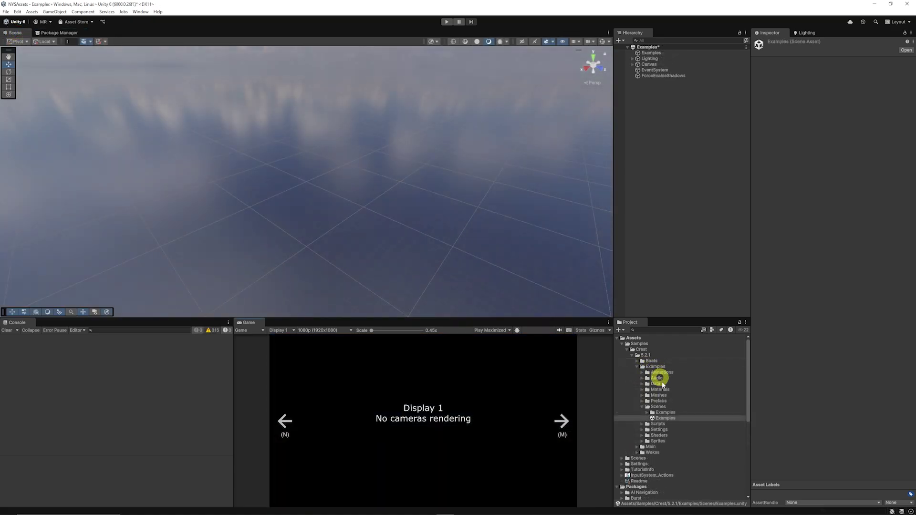
click(447, 21)
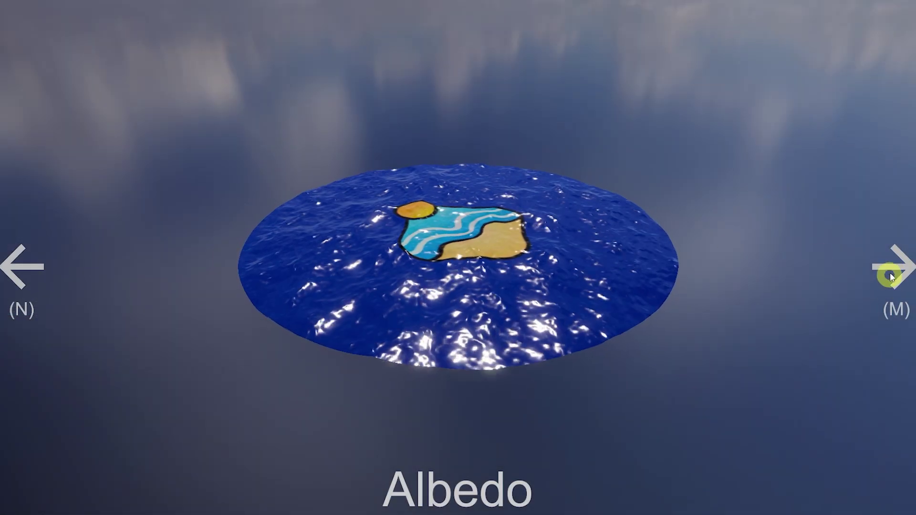
click(896, 267)
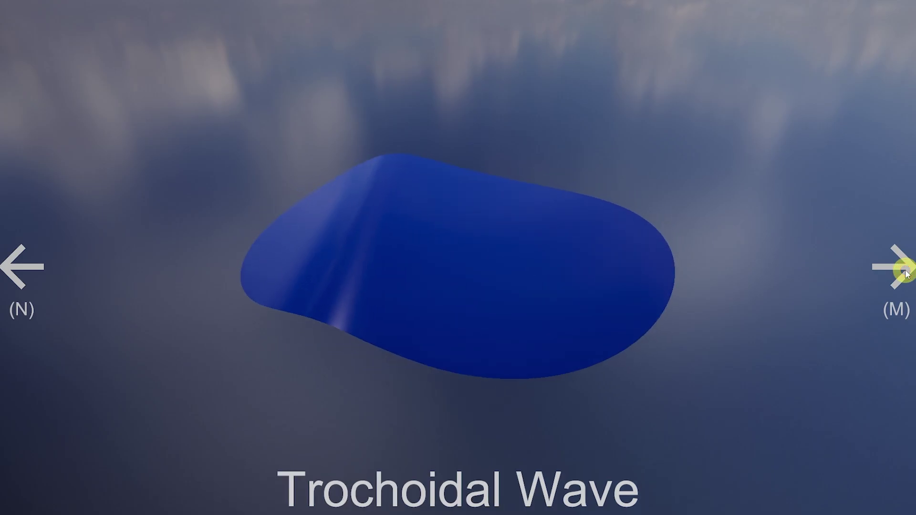
click(904, 270)
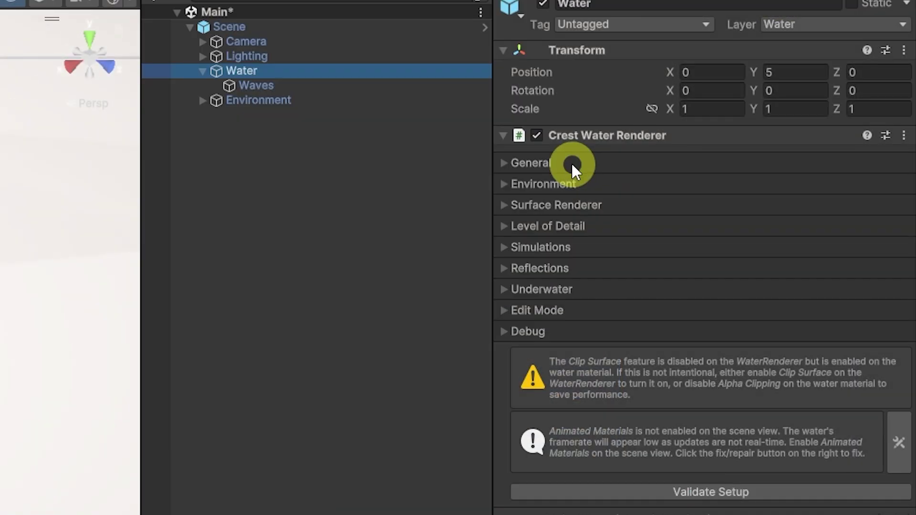
Step: Expand the Crest Water Renderer's General, Environment, Surface Renderer and Reflections foldouts on Water
click(597, 163)
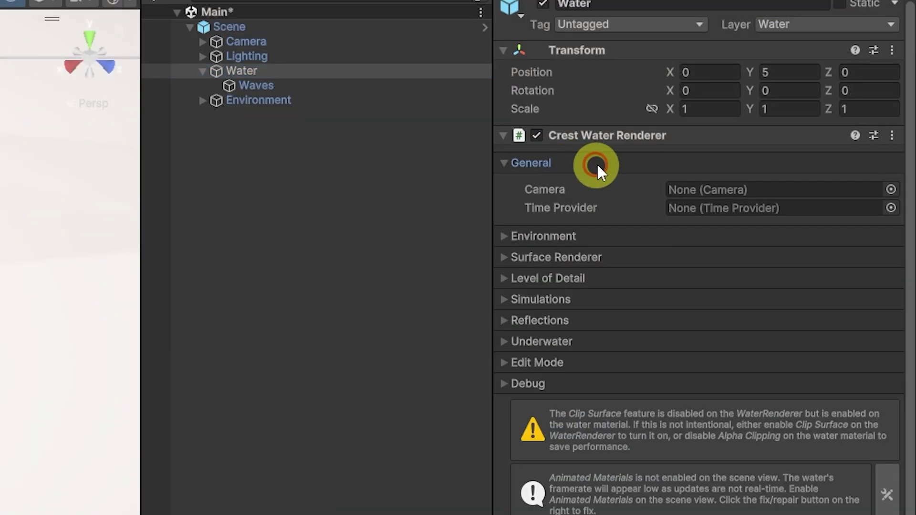
click(569, 234)
click(568, 364)
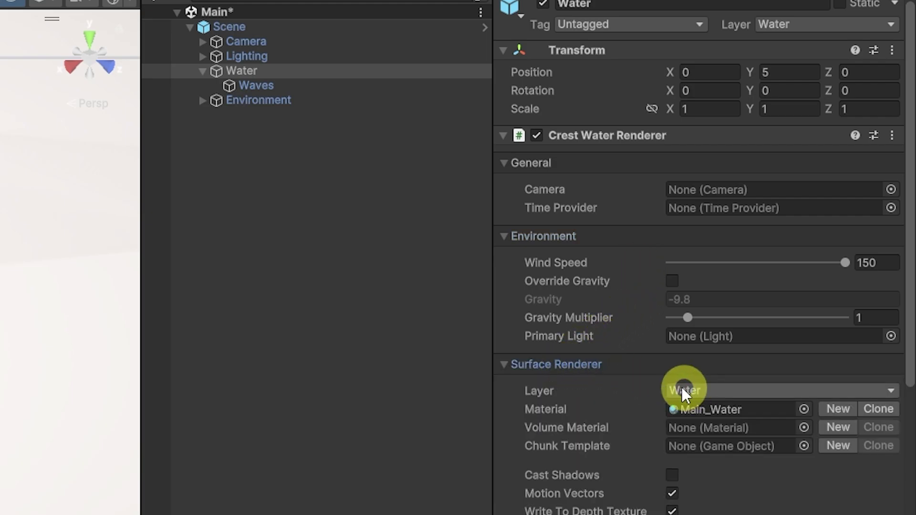
scroll(642, 416, down, 3)
scroll(670, 442, down, 7)
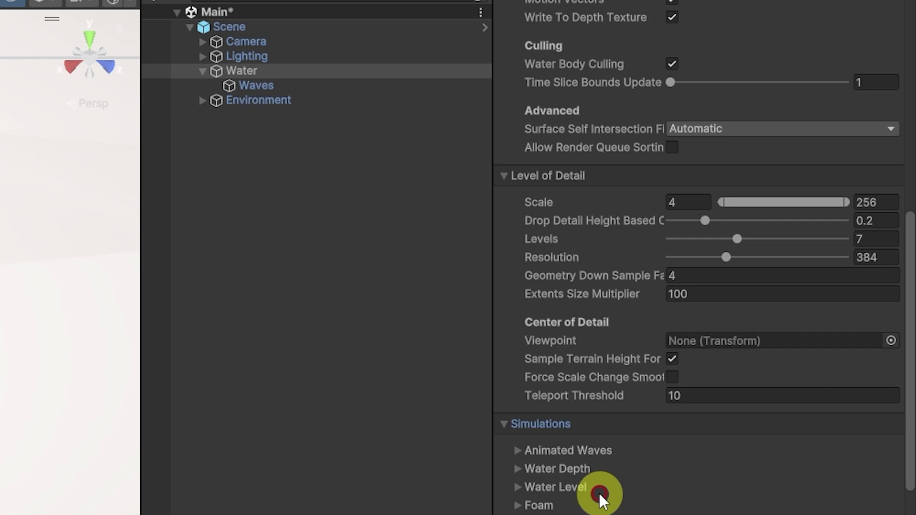
scroll(596, 472, down, 5)
click(567, 382)
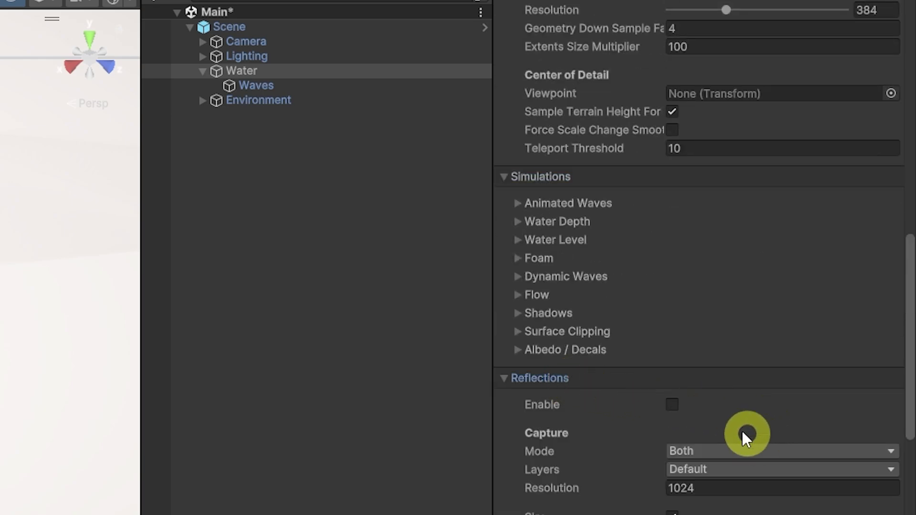
scroll(700, 410, down, 4)
scroll(686, 442, up, 11)
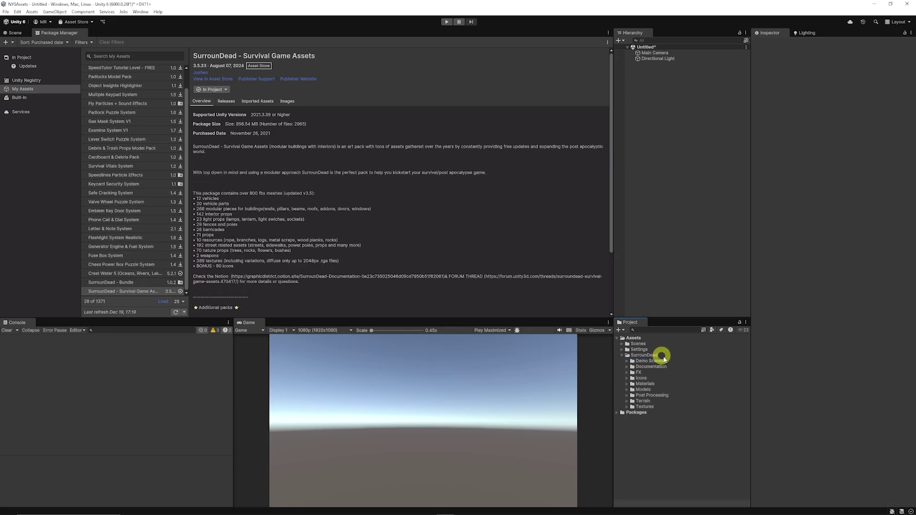
Step: Browse SurrounDead's Demo Scenes and Documentation folders and select the SurrounDead (URP) asset
click(628, 361)
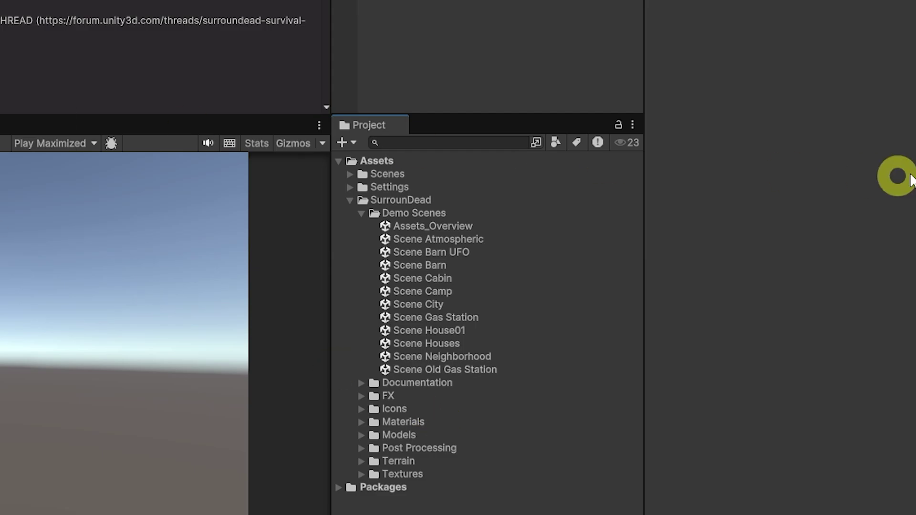
double_click(457, 225)
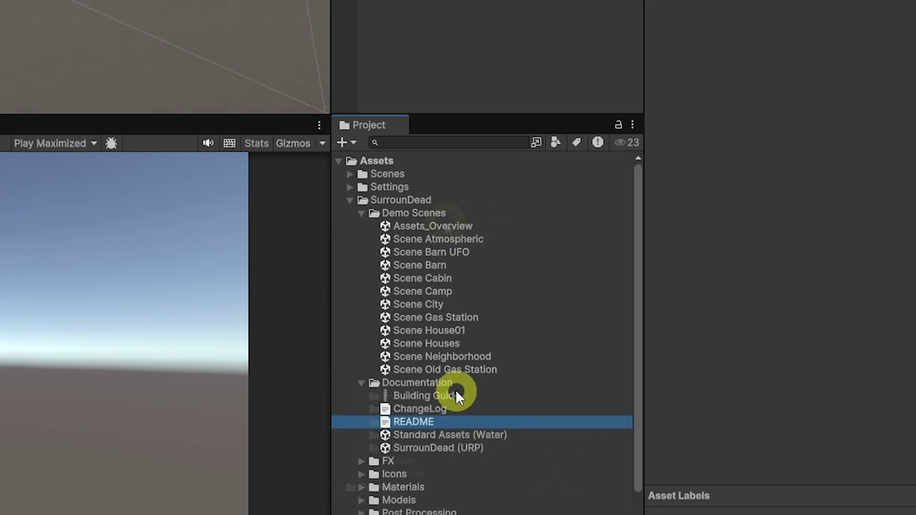
click(421, 384)
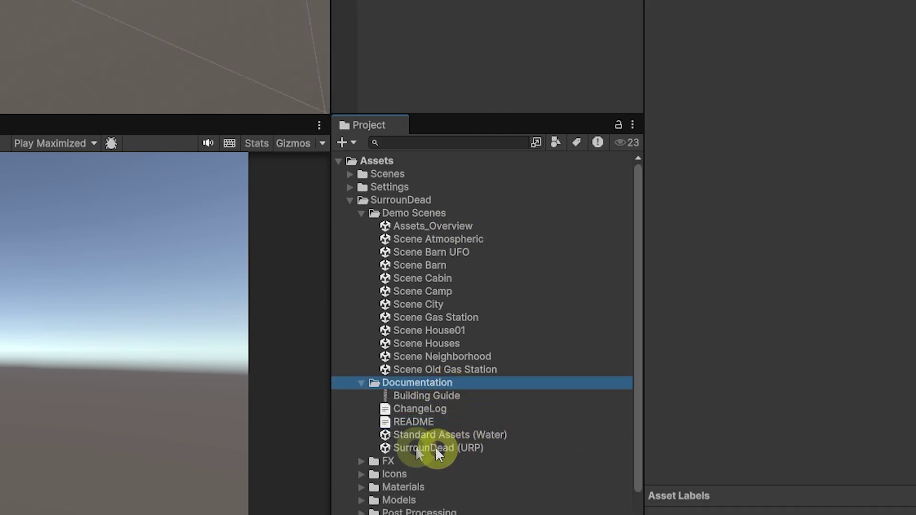
click(453, 451)
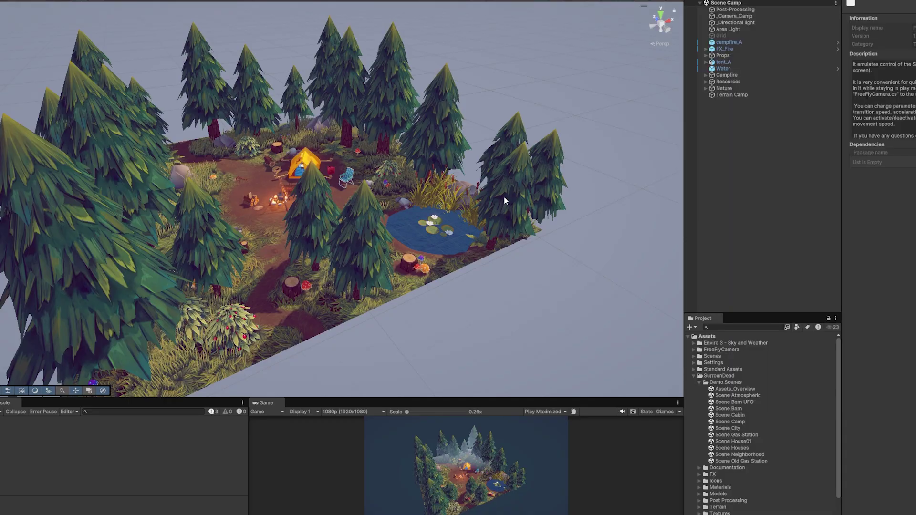
Step: Open the SurrounDead scenes Barn UFO, Barn, Cabin, Camp, City, Gas Station, House01, Houses and Neighborhood
double_click(745, 401)
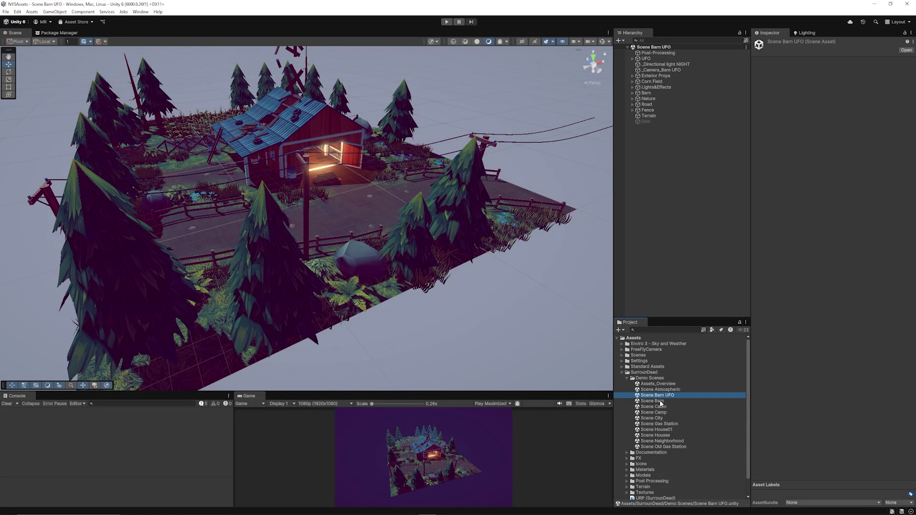
double_click(660, 401)
double_click(666, 406)
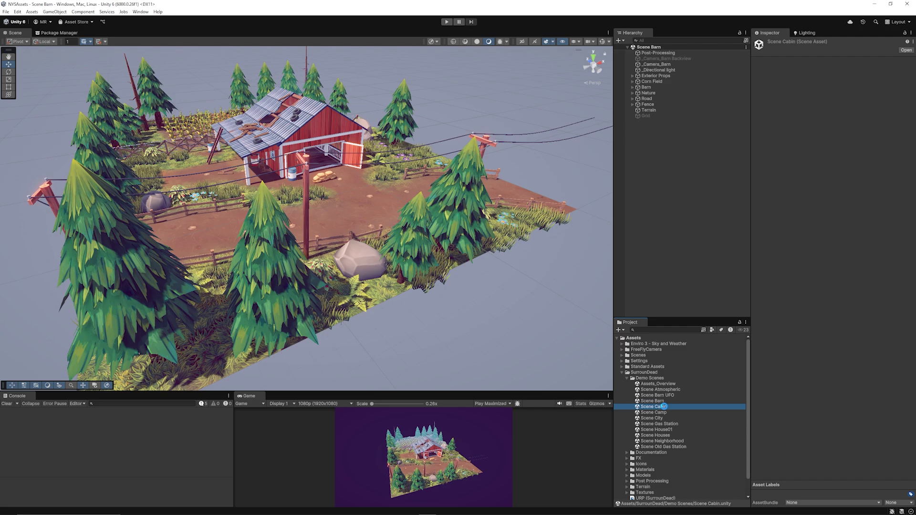
double_click(661, 412)
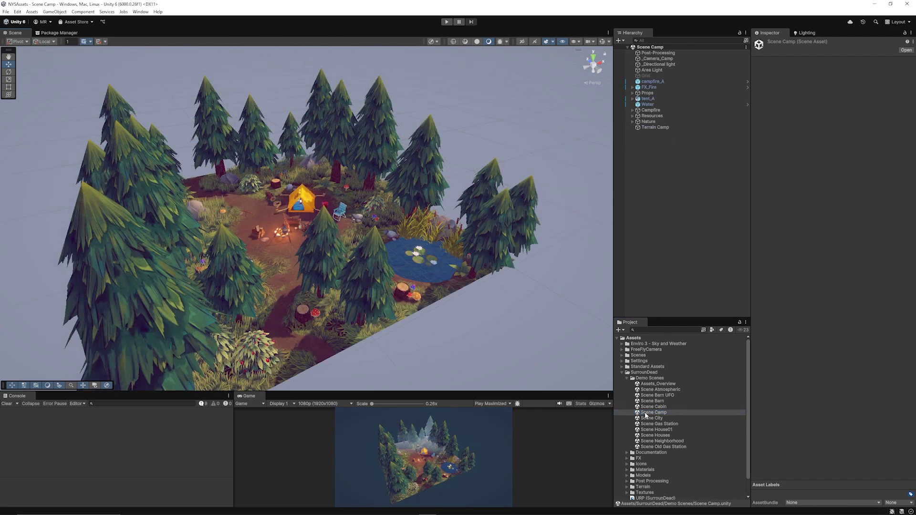
double_click(651, 418)
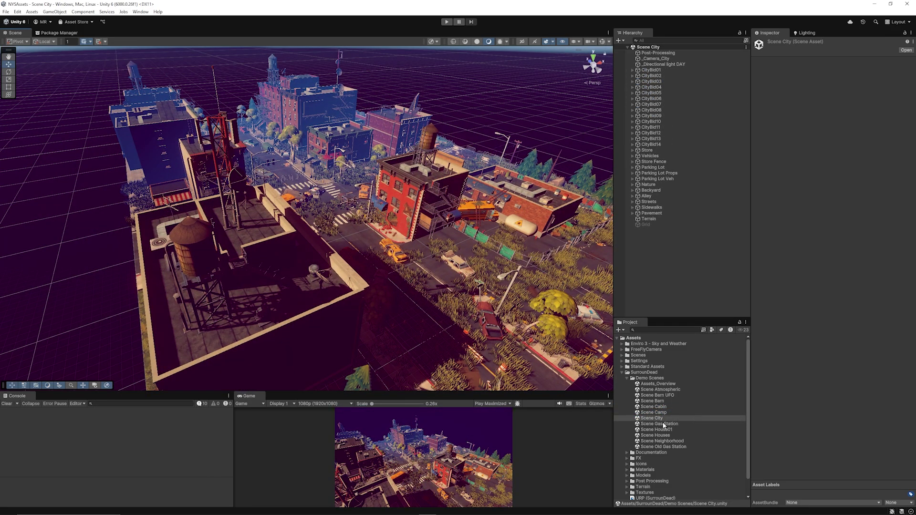
double_click(662, 423)
double_click(671, 429)
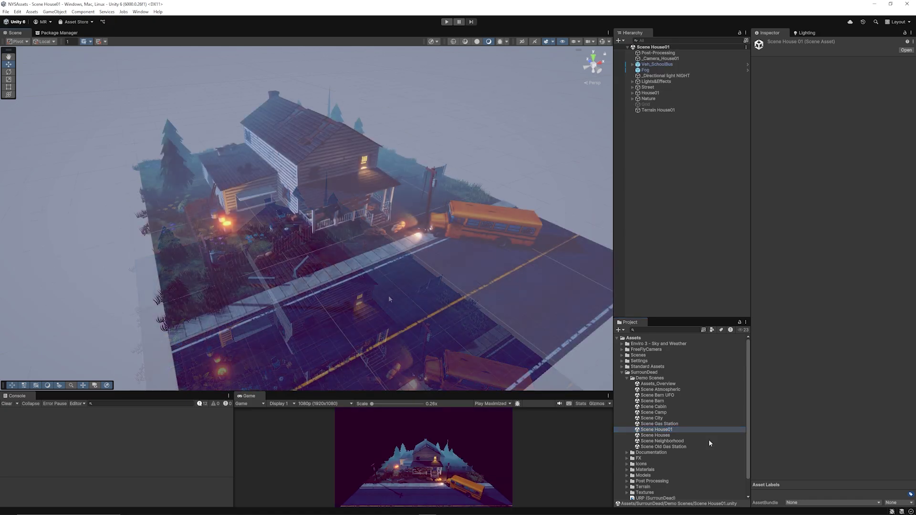
double_click(663, 436)
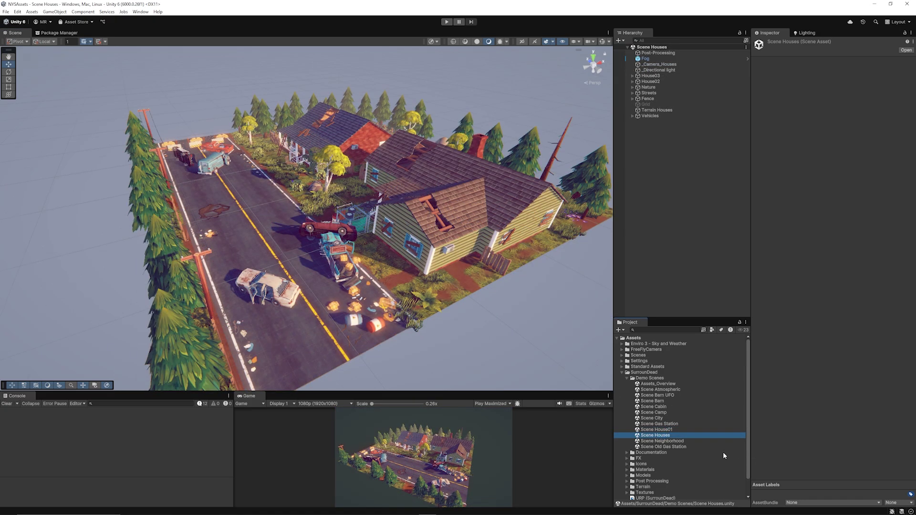
double_click(674, 440)
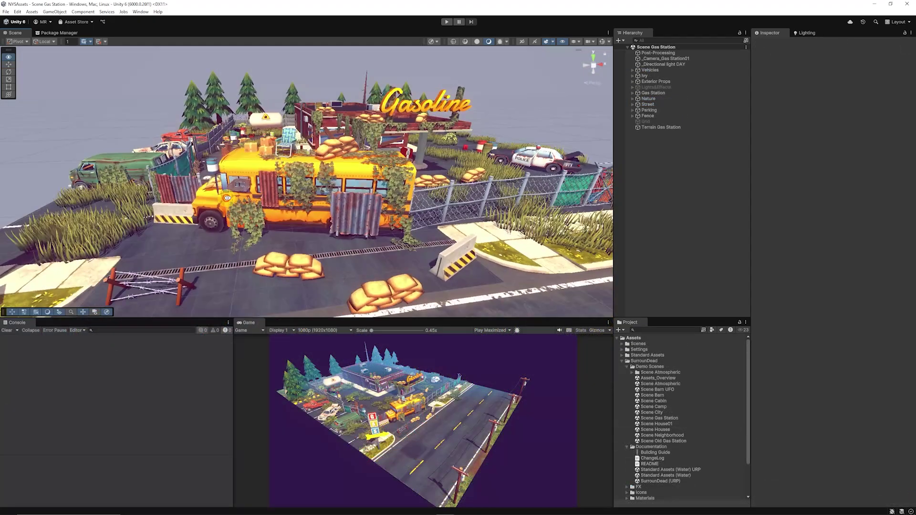
Step: Orbit the Scene view around the gas station and down to street level in the city
alt+drag(329, 210, 310, 206)
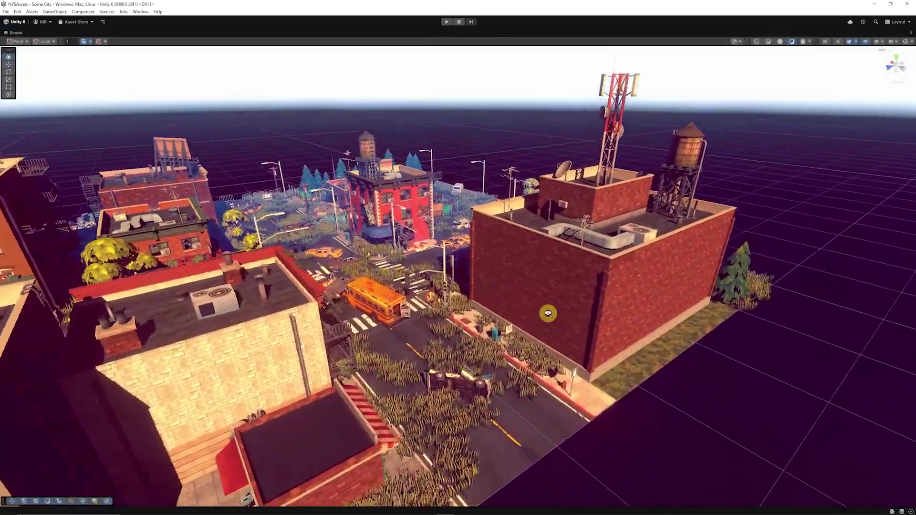
alt+drag(548, 314, 640, 296)
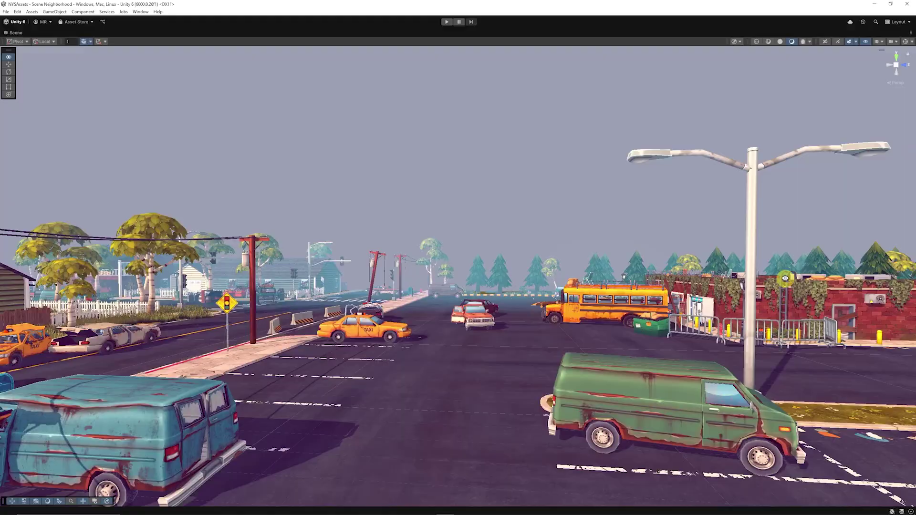
alt+drag(663, 282, 600, 277)
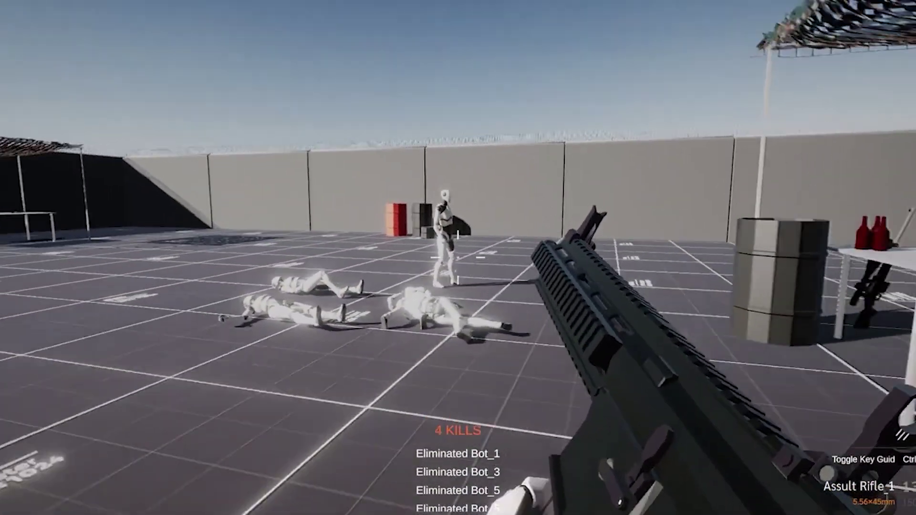
Step: Pause the FPS demo, view the weapon attachment selection, then resume firing at the bots
key(Escape)
click(143, 357)
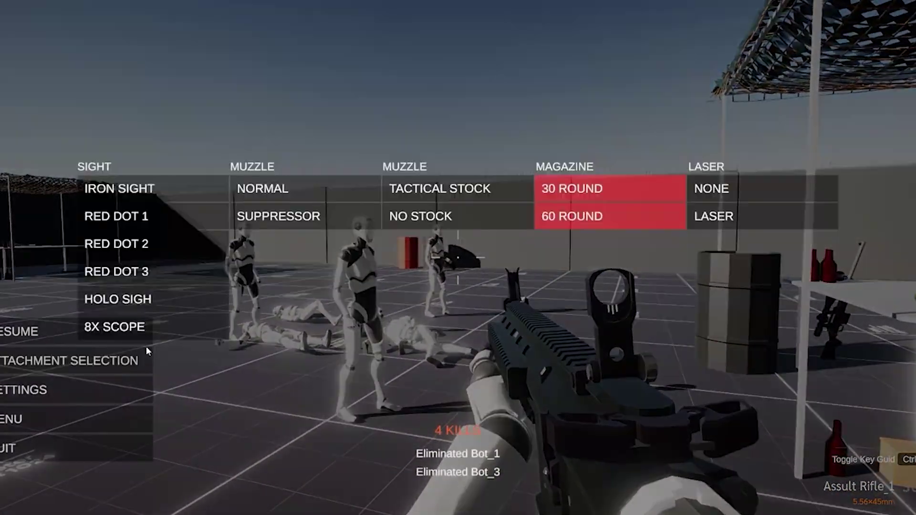
click(270, 217)
key(Escape)
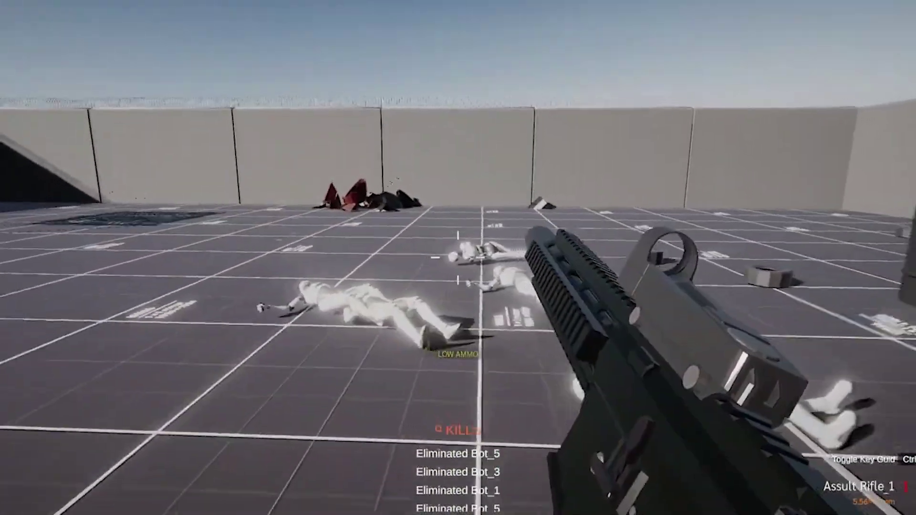
Step: Aim and fire the rifle, throw a grenade at the bots, then move to the import dialog
right_click(458, 258)
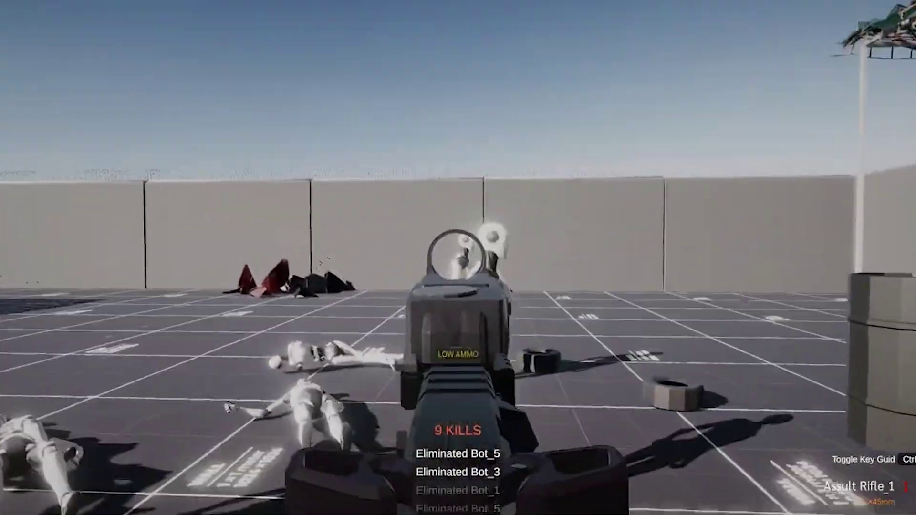
click(458, 257)
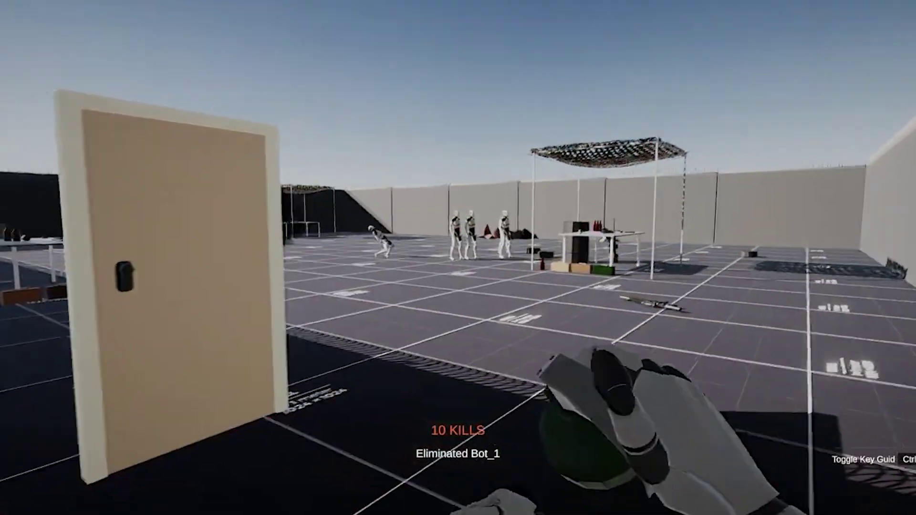
click(458, 257)
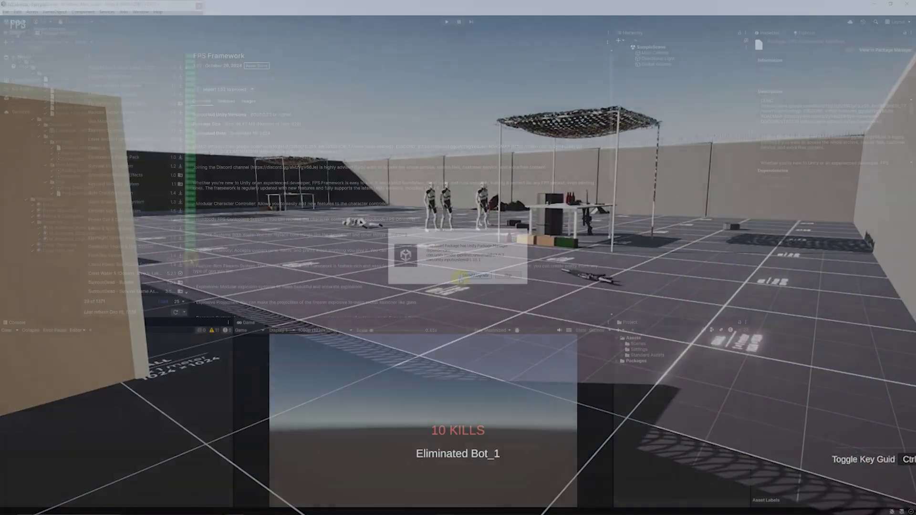
click(190, 260)
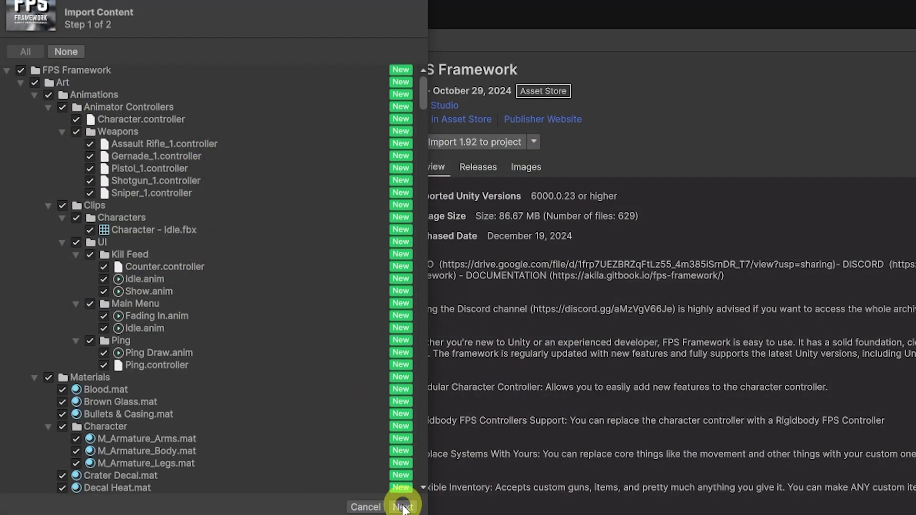
Step: Accept the FPS Framework contents and import it with its Import Settings Overrides
click(402, 507)
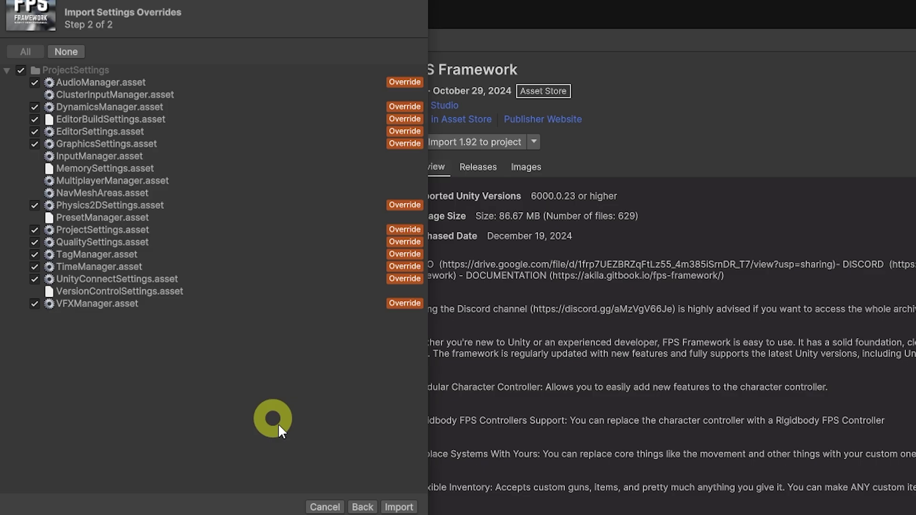
click(389, 507)
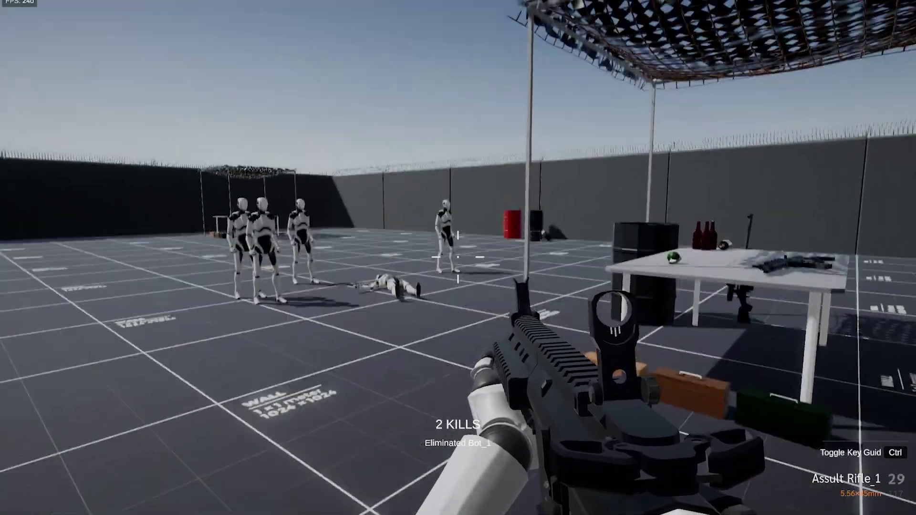
Step: Reload the rifle, then aim and fire at the bots until an explosion goes off
key(w)
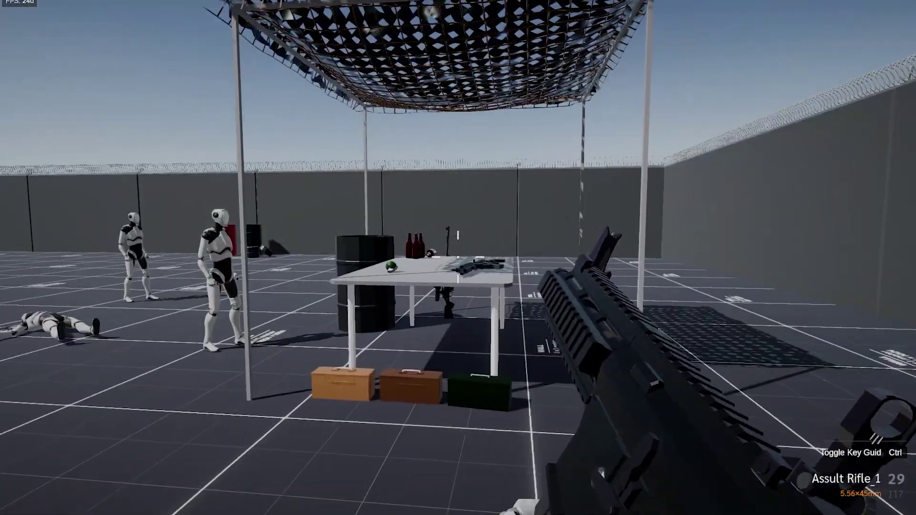
key(r)
key(w)
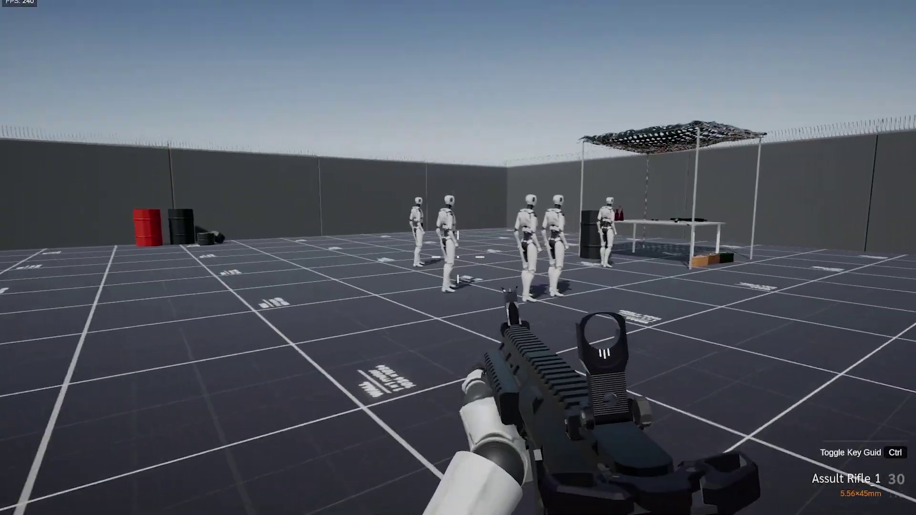
right_click(458, 257)
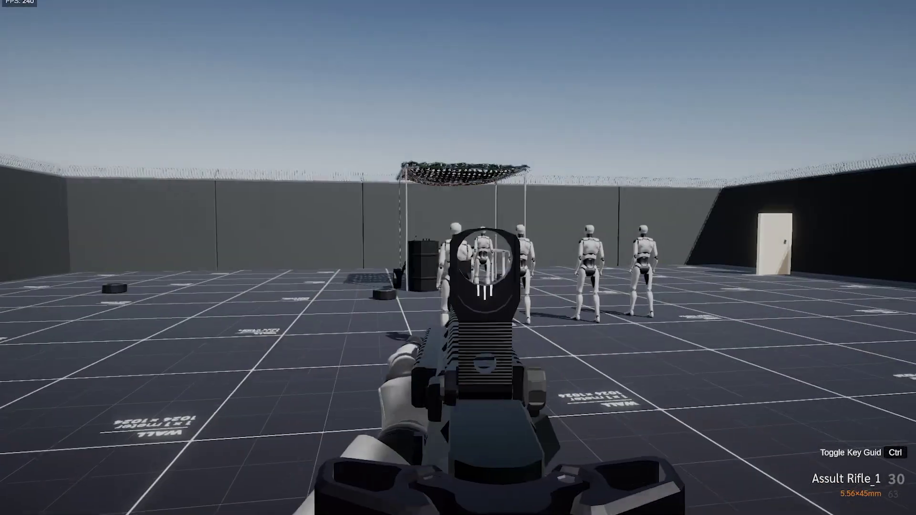
click(458, 258)
click(457, 257)
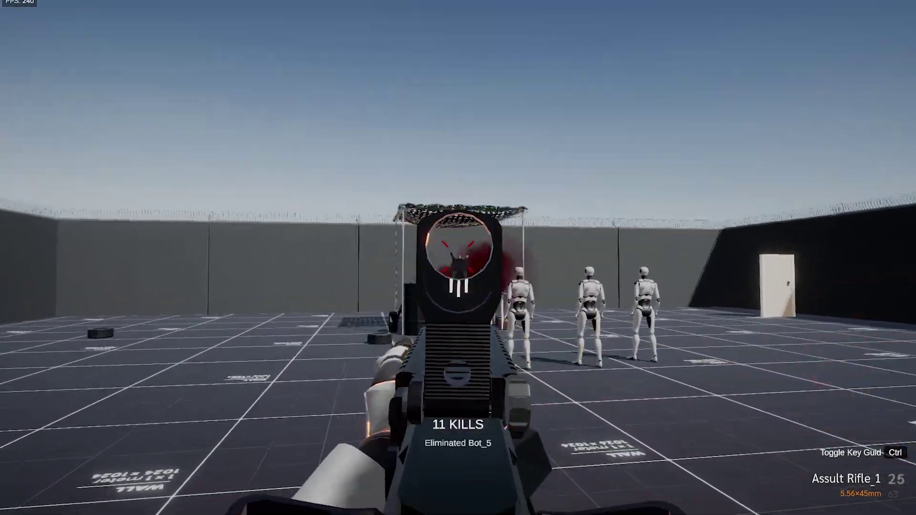
click(458, 258)
click(458, 258)
click(458, 257)
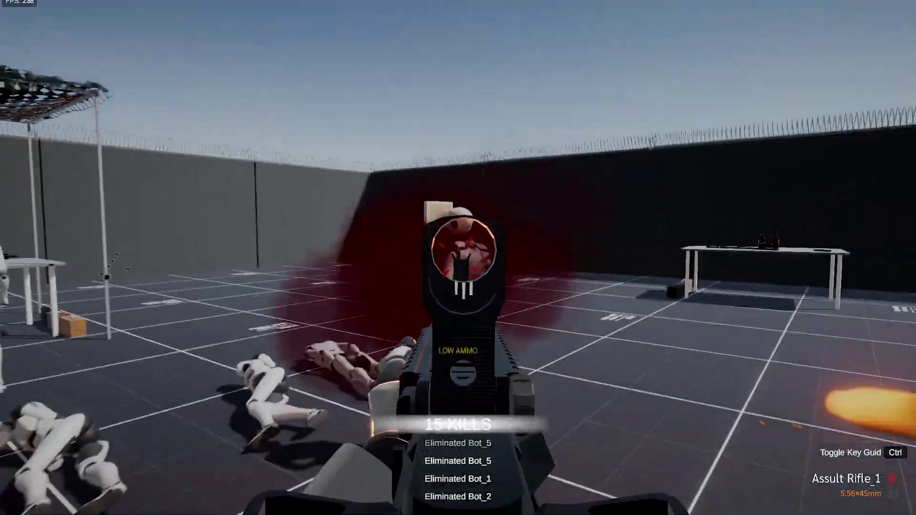
click(457, 258)
click(458, 258)
Step: Empty the rifle, fire the pistol at respawned bots and throw a grenade at them
click(458, 258)
right_click(458, 258)
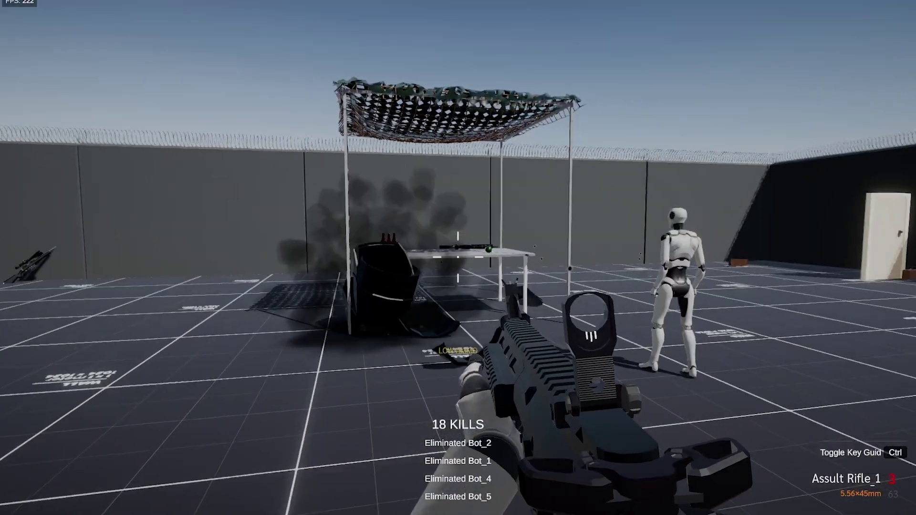
click(458, 258)
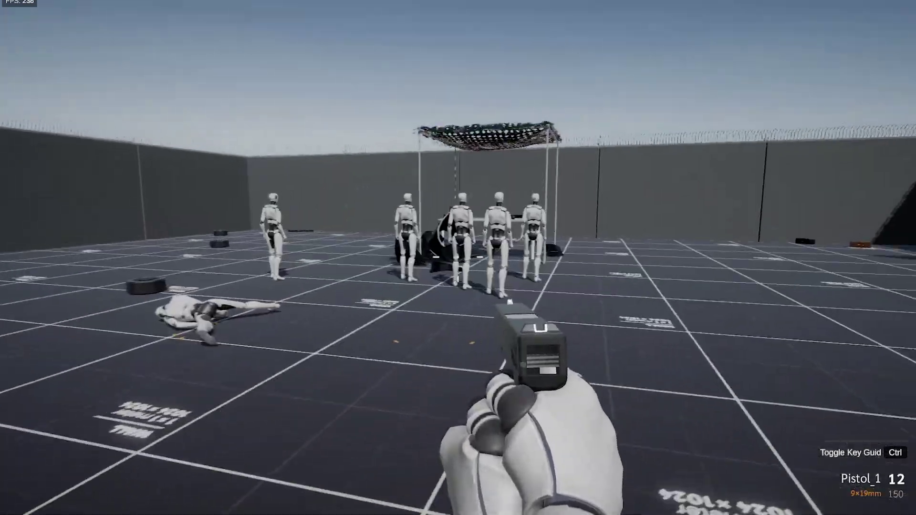
click(458, 257)
click(458, 258)
click(458, 258)
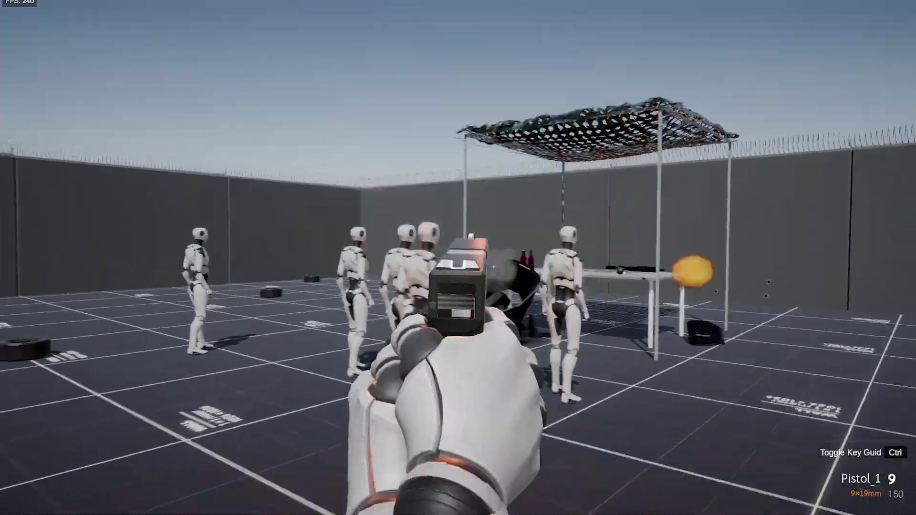
key(g)
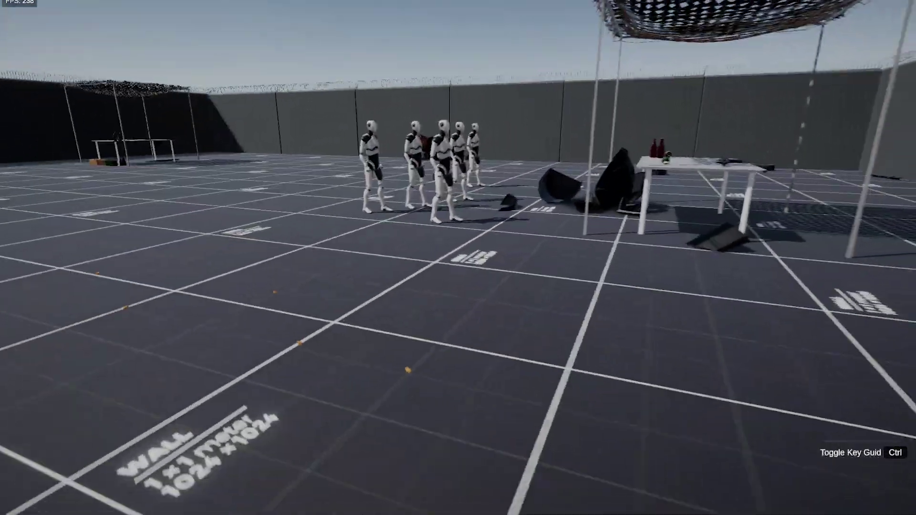
click(457, 258)
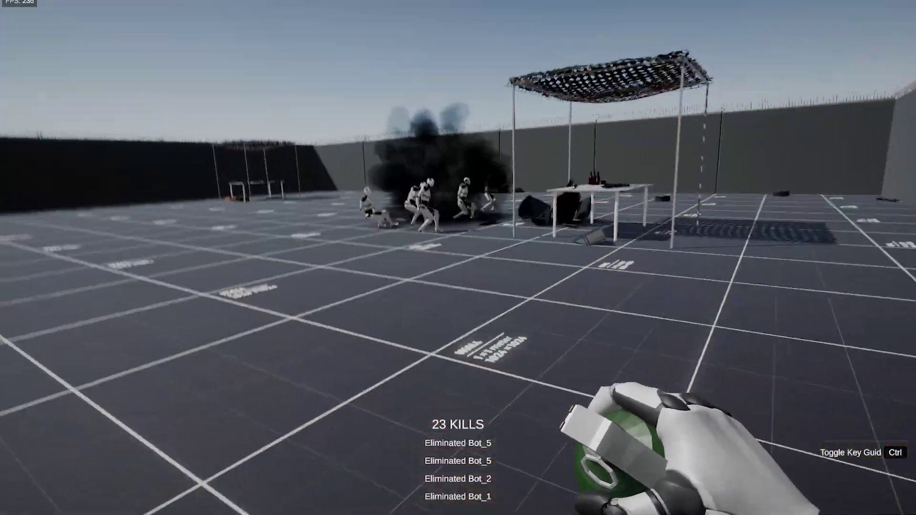
Step: Walk to the table, pick up a weapon there and fire Shotgun 1
key(w)
key(w)
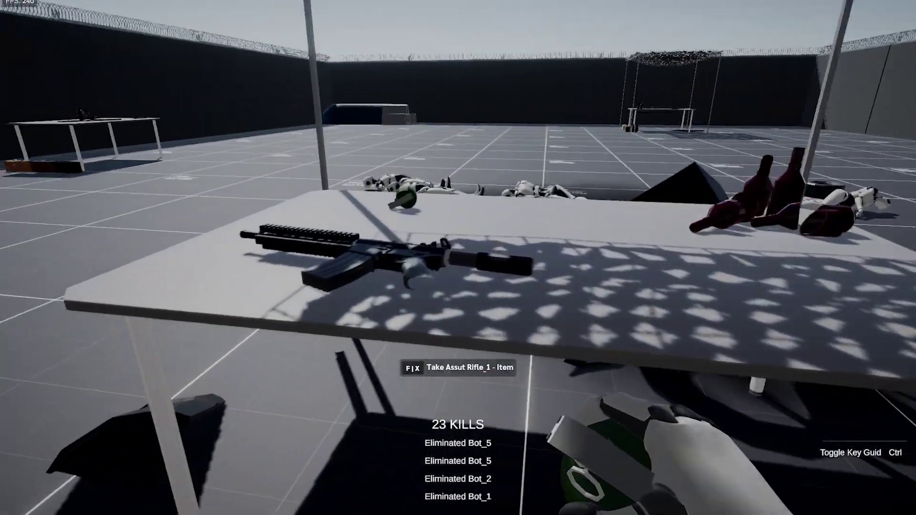
key(f)
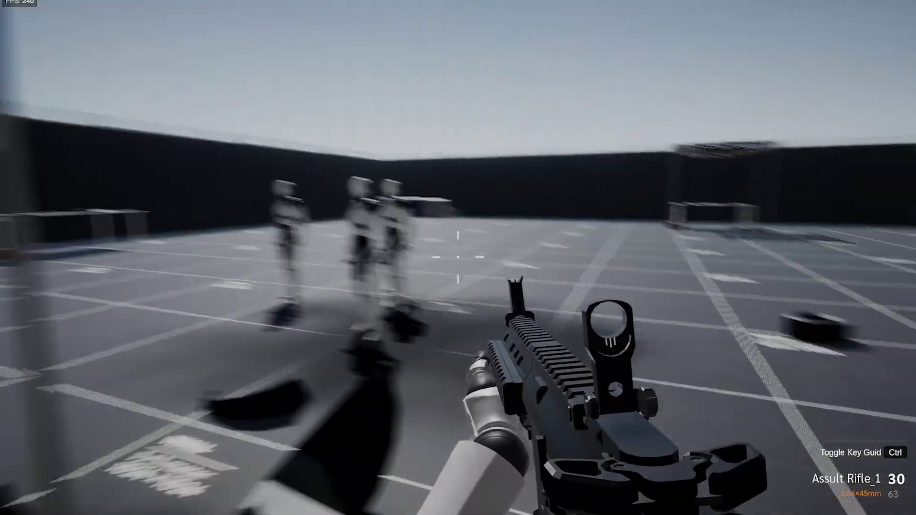
key(w)
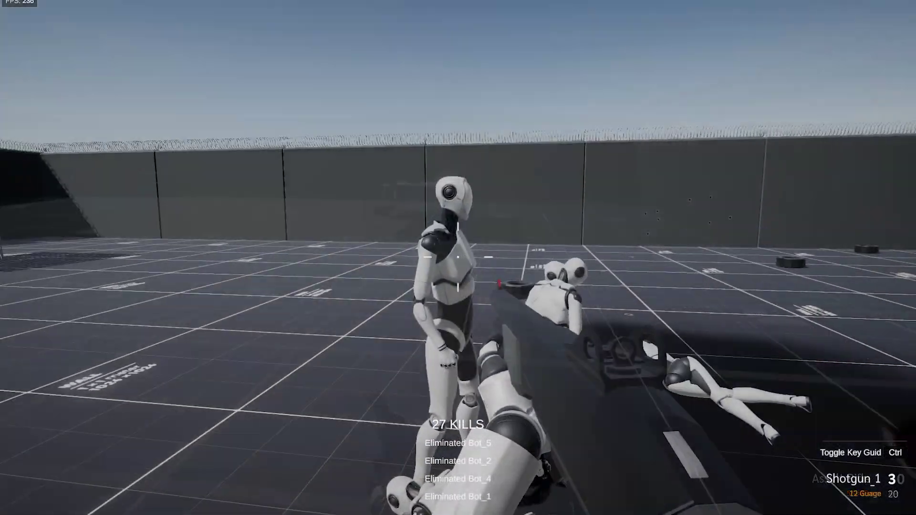
click(458, 258)
Step: Review the weapon attachment choices, then resume, fire and reload the shotgun
key(w)
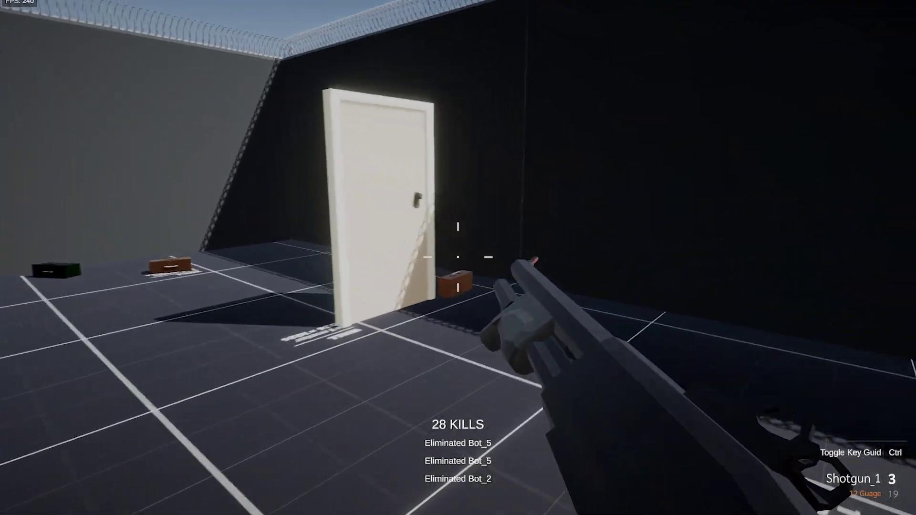
key(Escape)
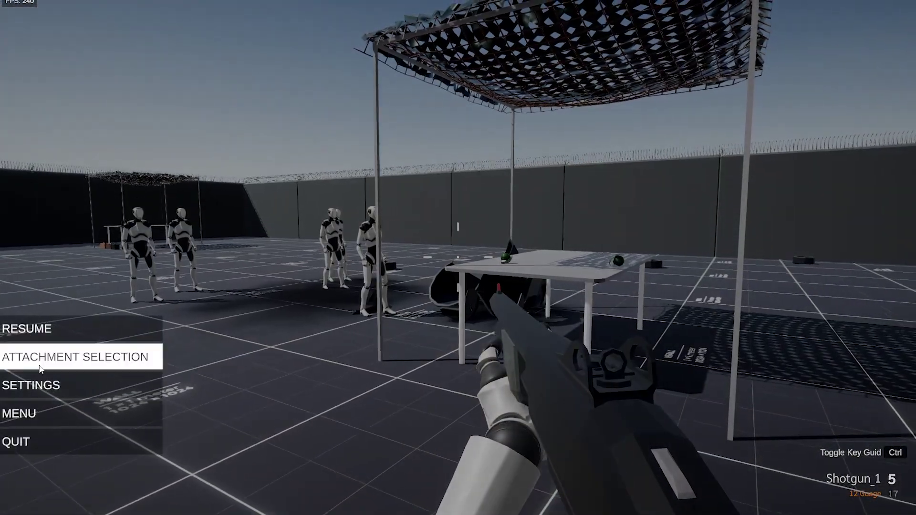
click(75, 356)
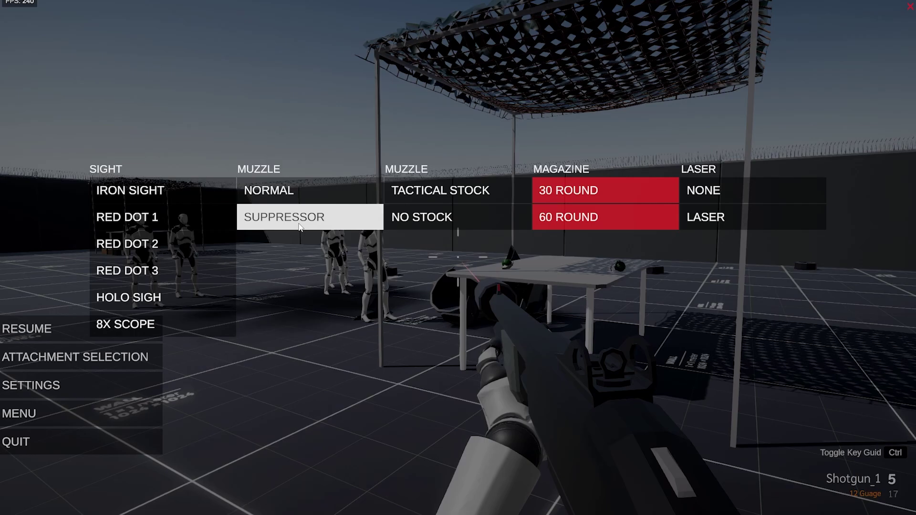
key(Escape)
click(458, 258)
click(458, 258)
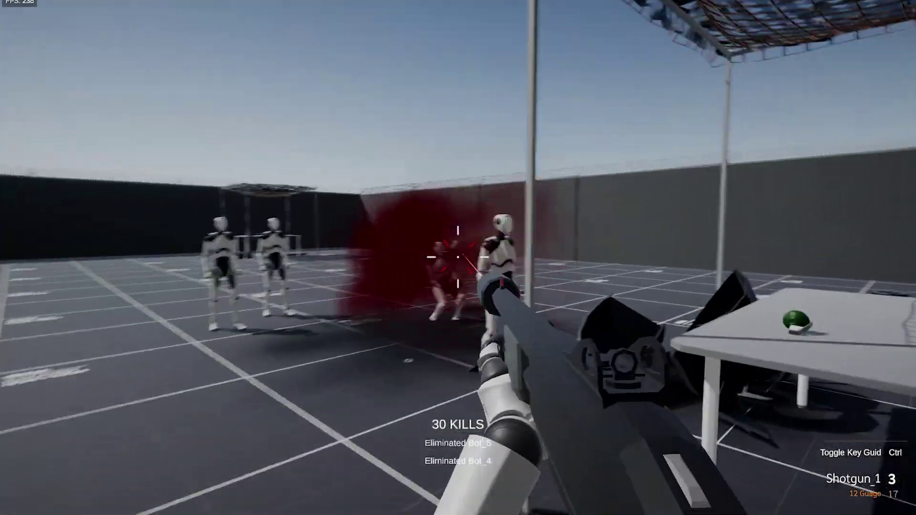
click(458, 257)
key(r)
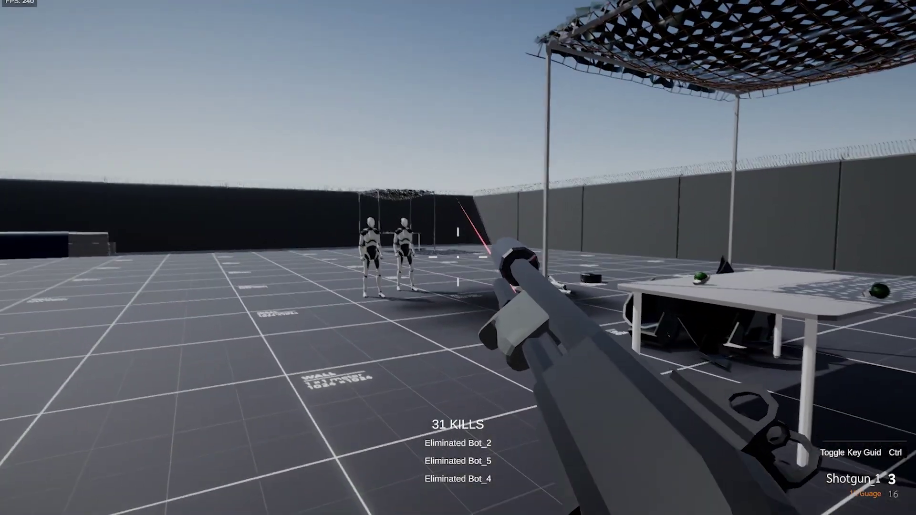
Step: Pause, view the Video and Game settings tabs, and quit to the demo's main menu
key(Escape)
click(61, 379)
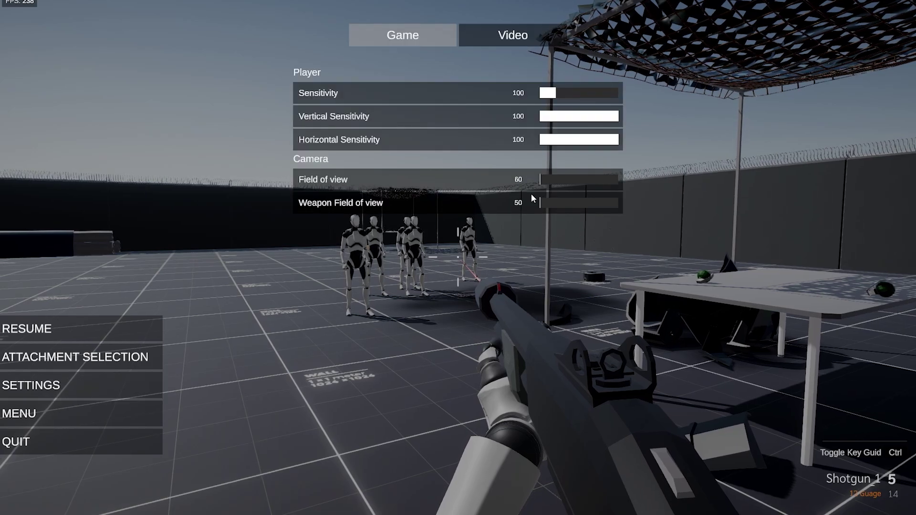
click(497, 36)
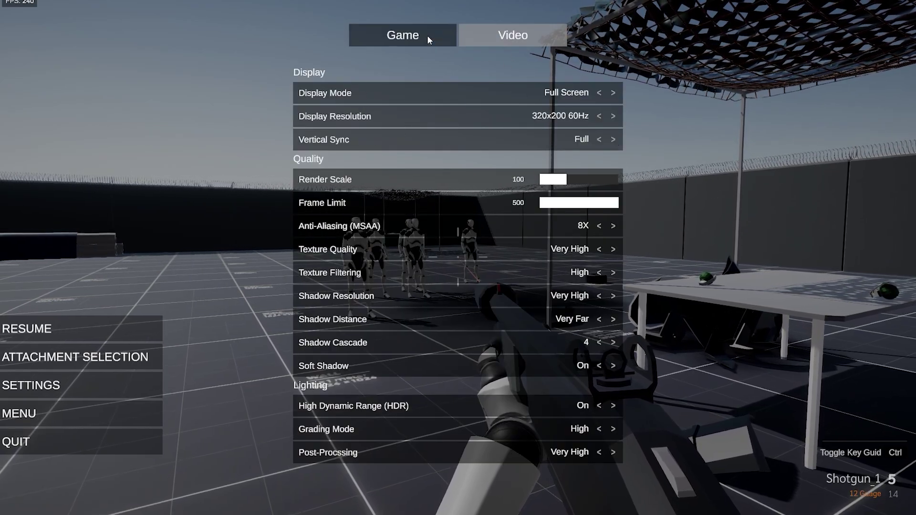
click(423, 41)
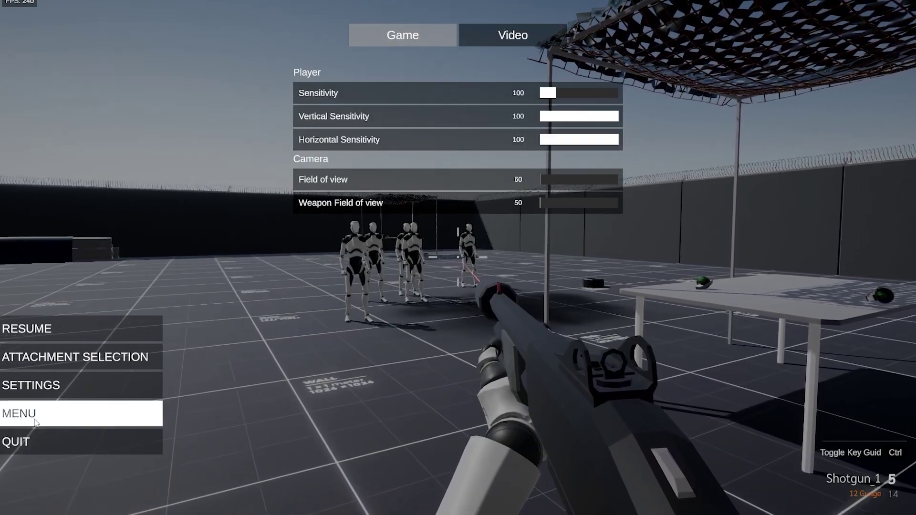
click(35, 413)
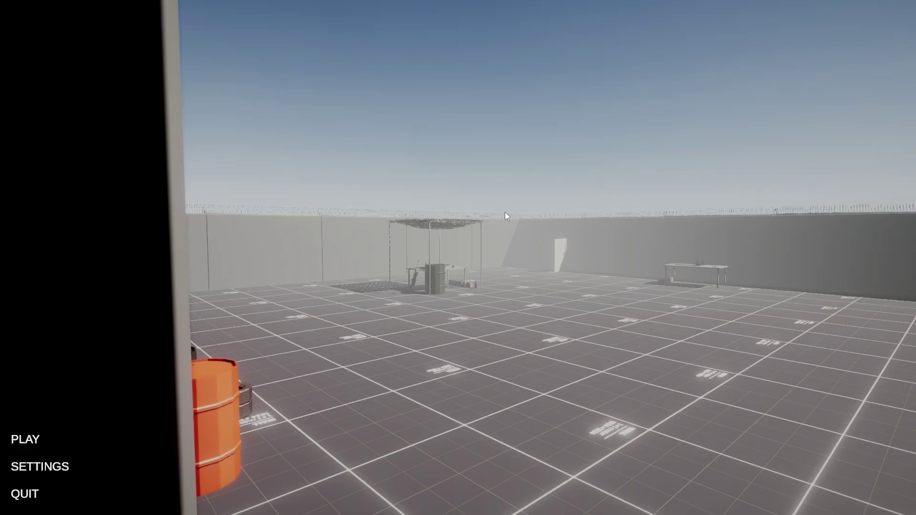
click(57, 466)
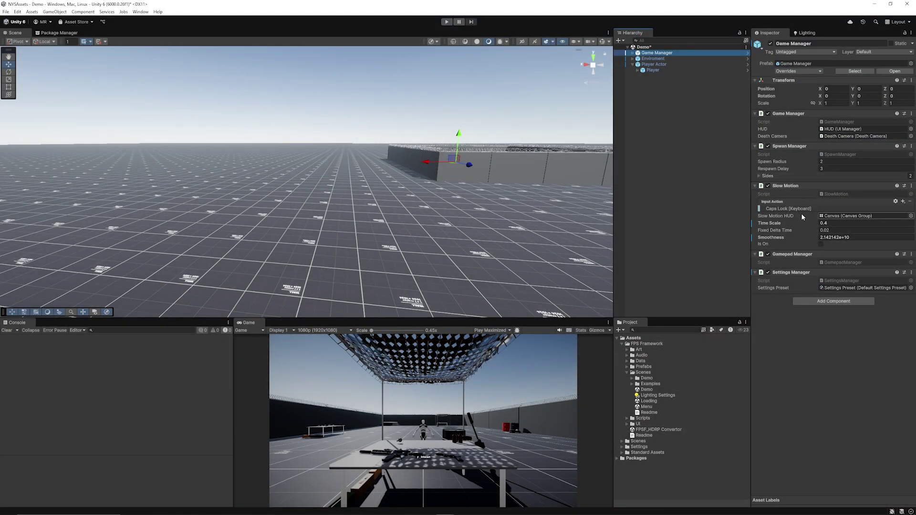
click(658, 59)
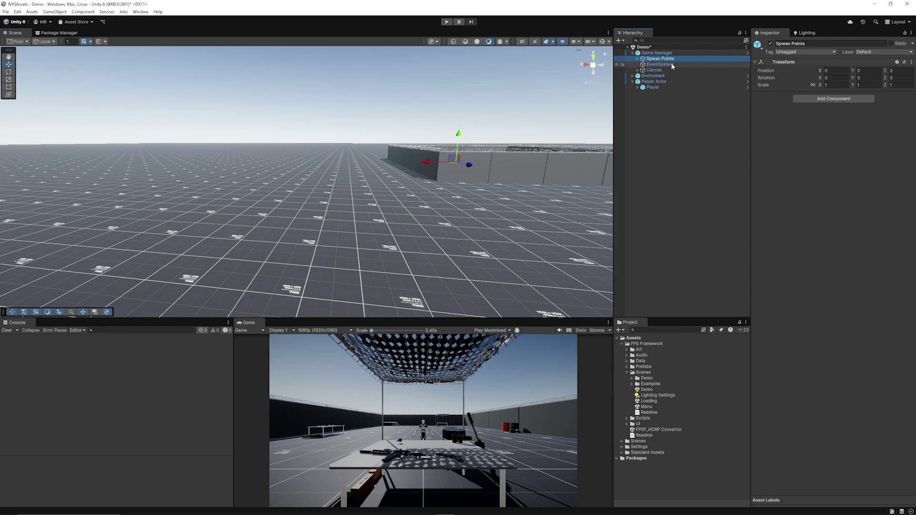
click(665, 65)
click(637, 87)
click(652, 87)
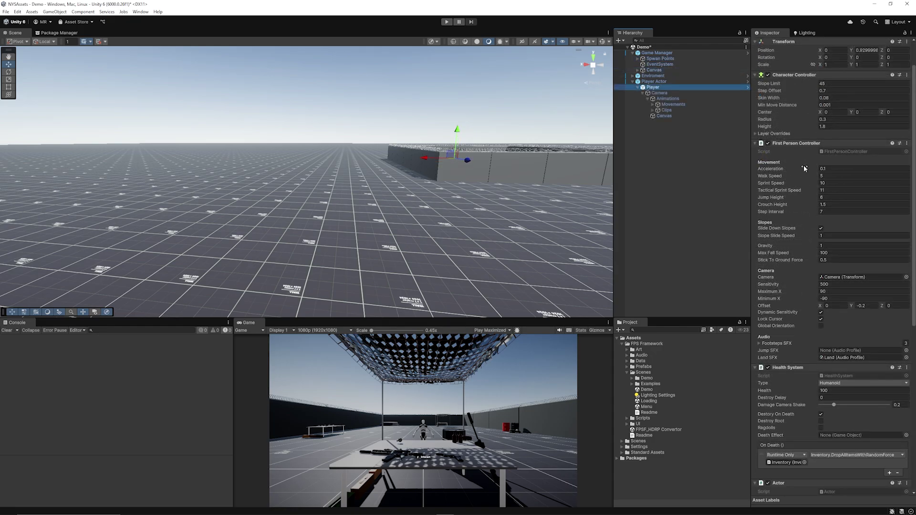
scroll(806, 183, down, 5)
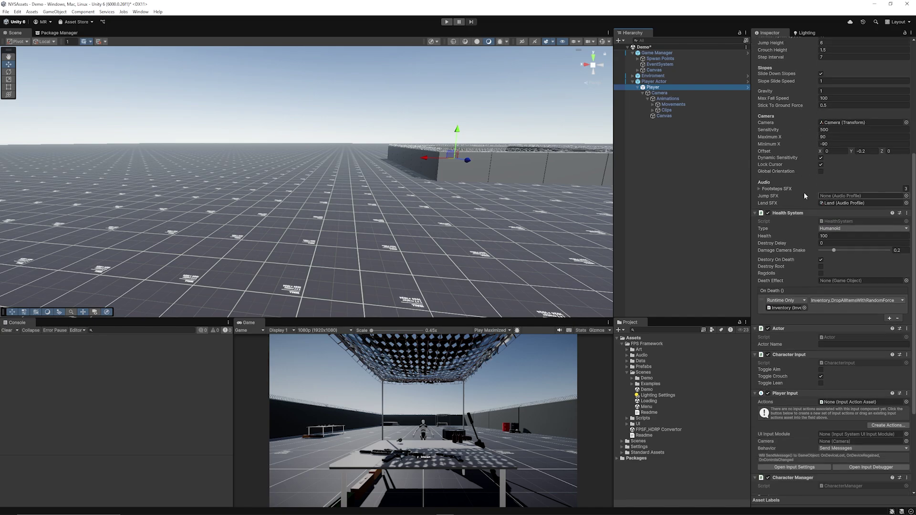
scroll(810, 209, down, 3)
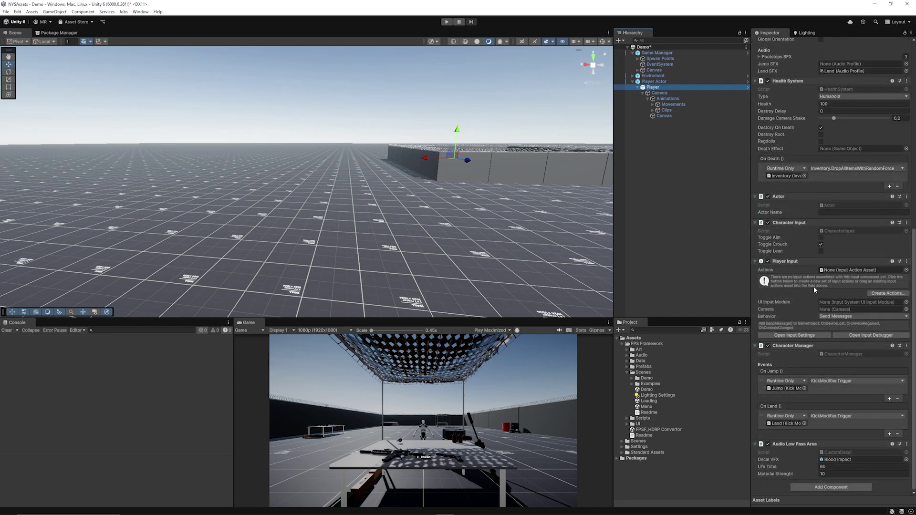
Step: Move the selection down to the Movements object and expand it
key(Down)
key(Down)
key(Down)
key(Right)
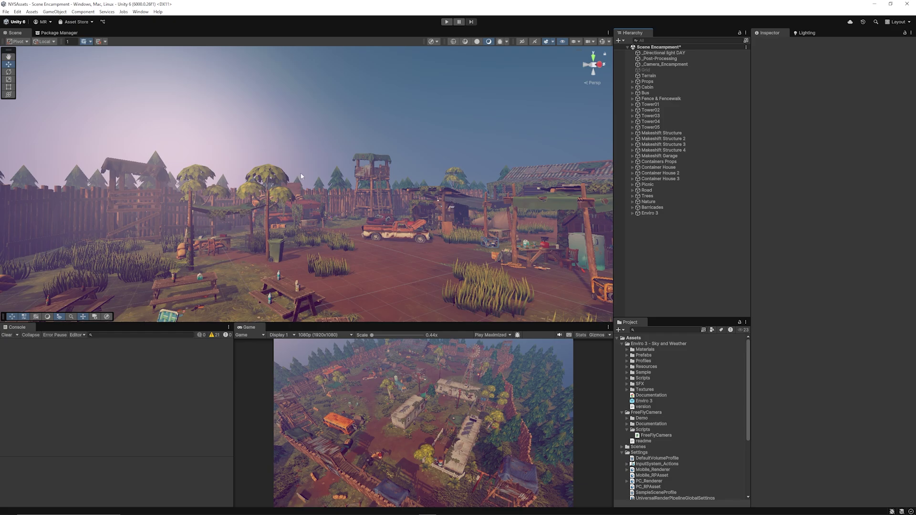
Step: Fly over the encampment in the Scene view, then select Enviro 3 to show its Enviro Manager
right_drag(334, 192, 336, 181)
click(649, 214)
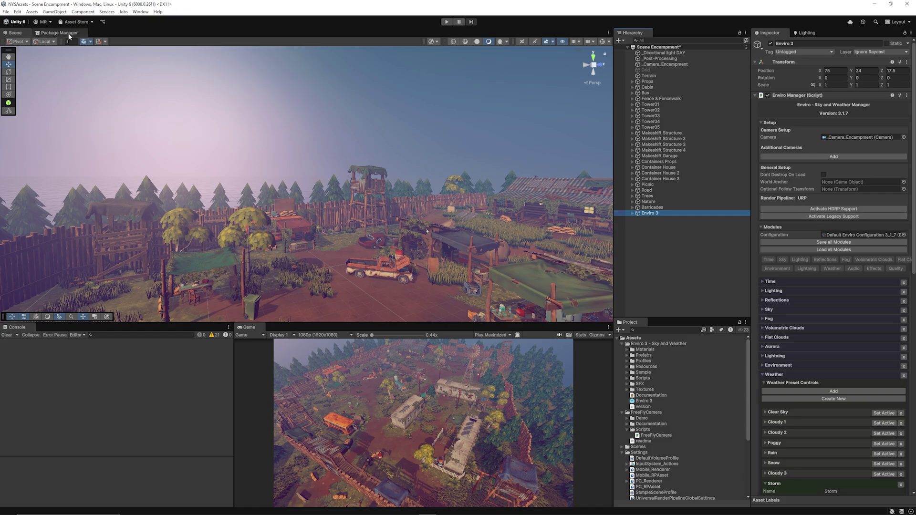
Step: Open the Graphics project settings and inspect PC_RPAsset and its PC_Renderer data
click(18, 12)
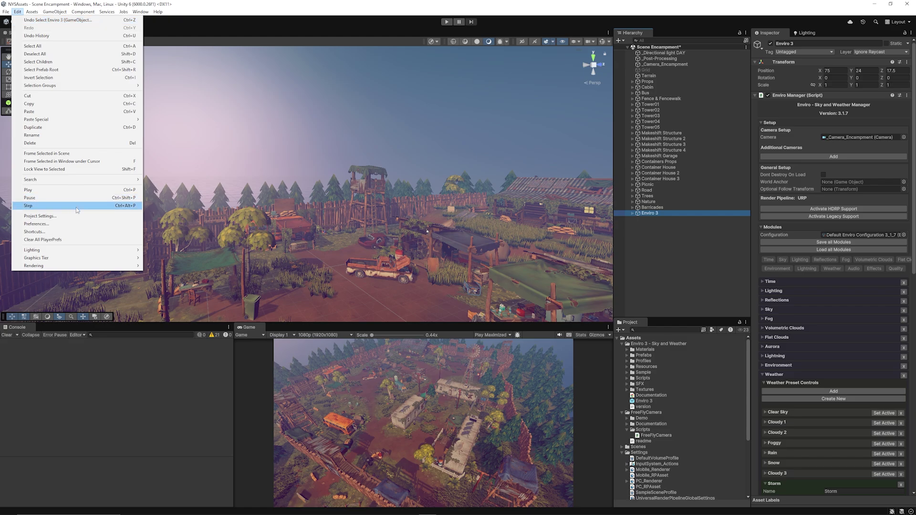
click(61, 217)
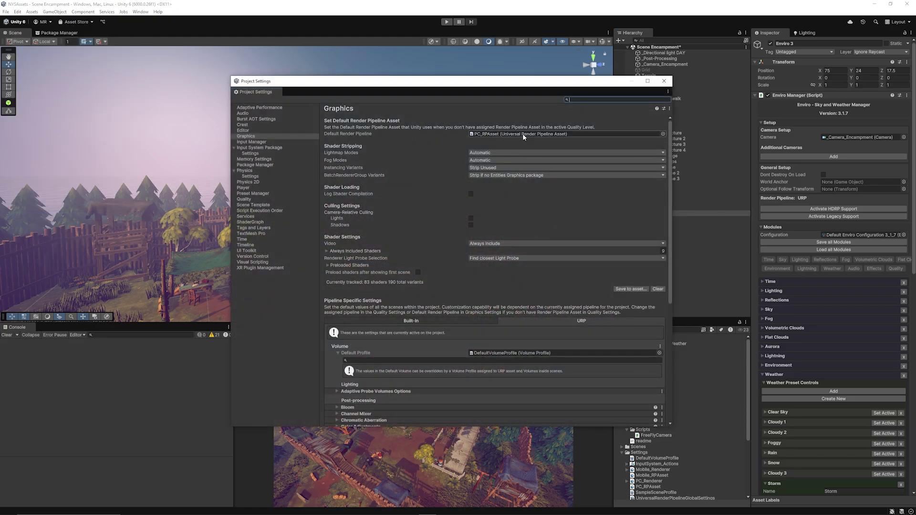
double_click(507, 135)
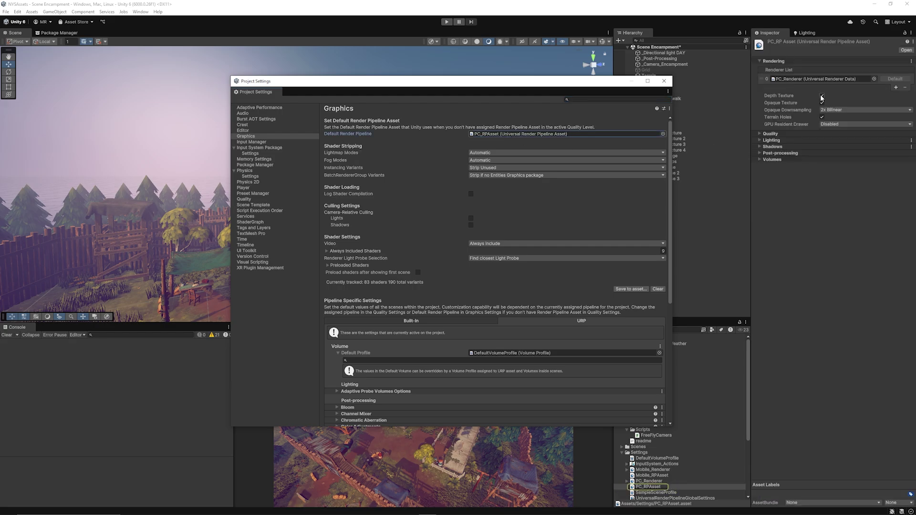
double_click(793, 79)
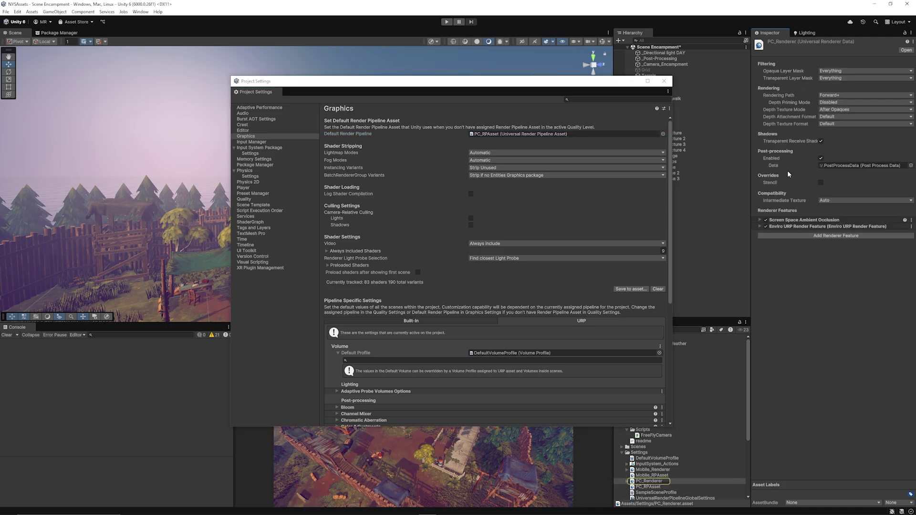
Step: Add the Enviro URP Render Feature to PC_Renderer
click(665, 83)
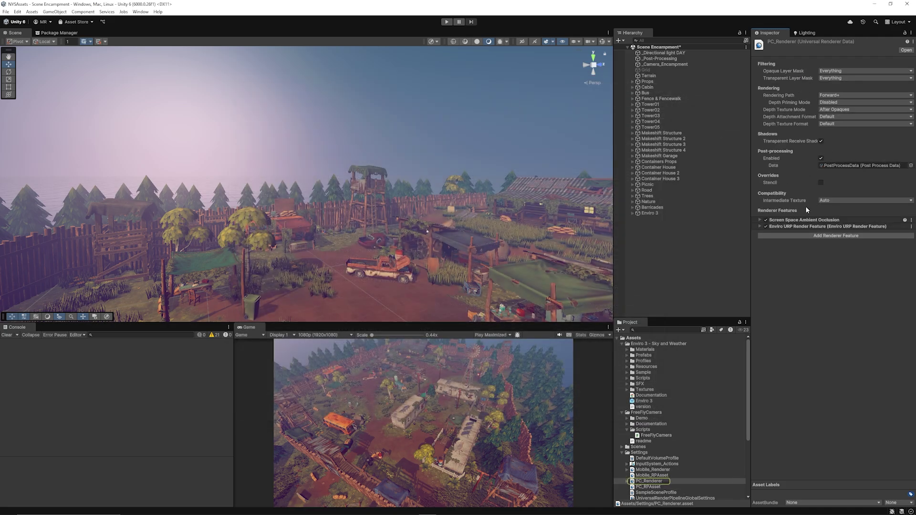
click(830, 235)
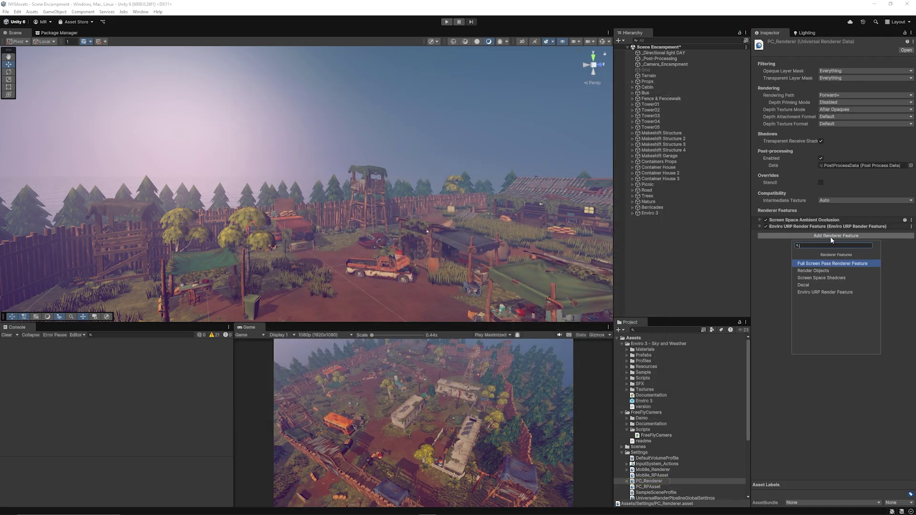
click(832, 292)
scroll(785, 226, down, 2)
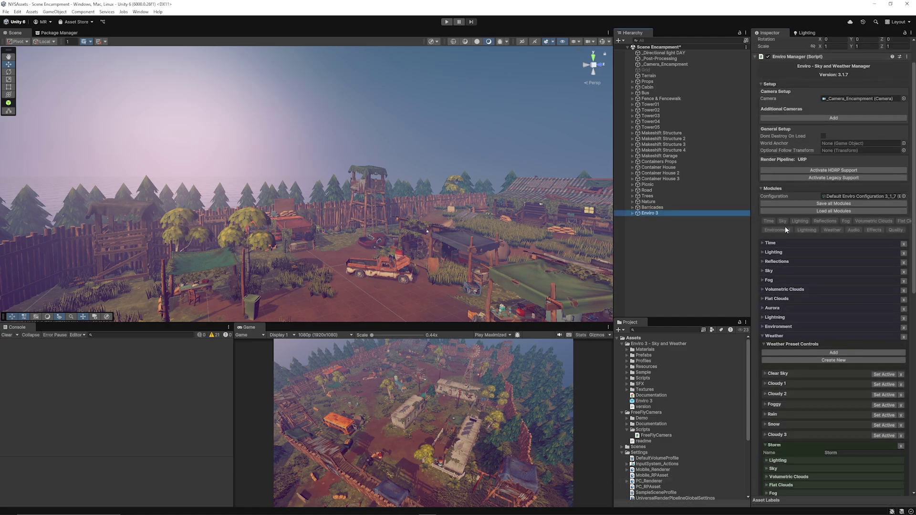
scroll(795, 345, down, 5)
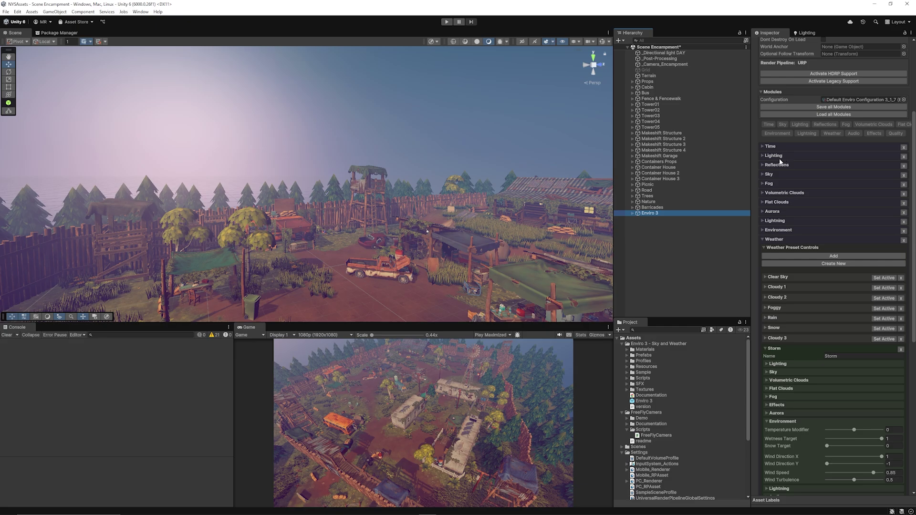
Step: Expand and collapse the Cloudy 3 and Storm presets in Weather Preset Controls
click(768, 149)
scroll(787, 210, down, 5)
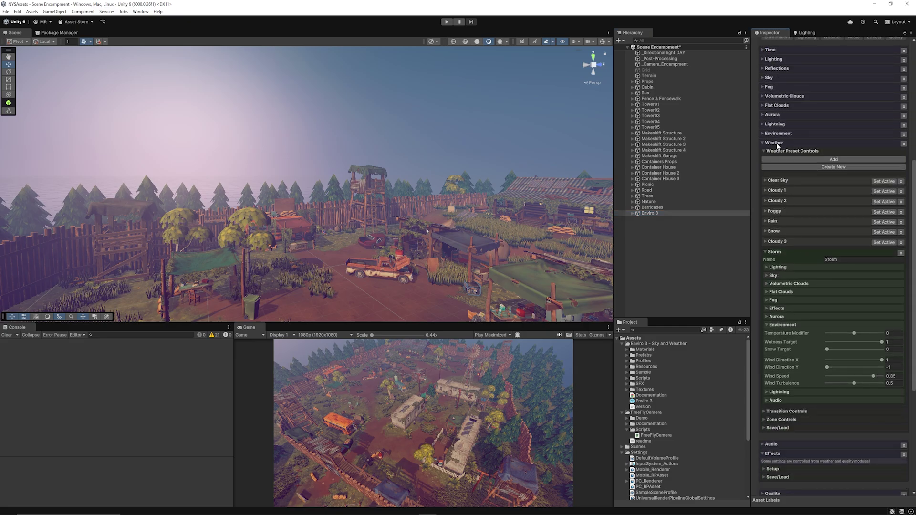
click(776, 242)
click(766, 243)
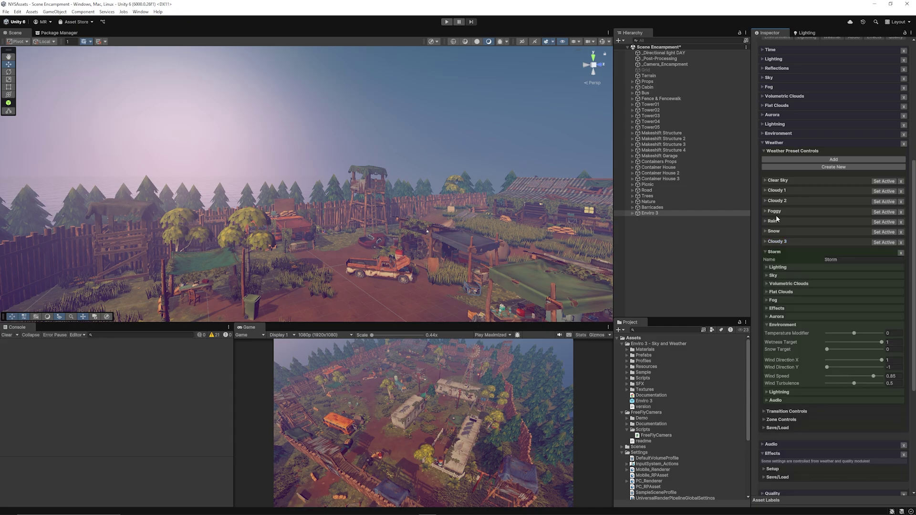
click(766, 252)
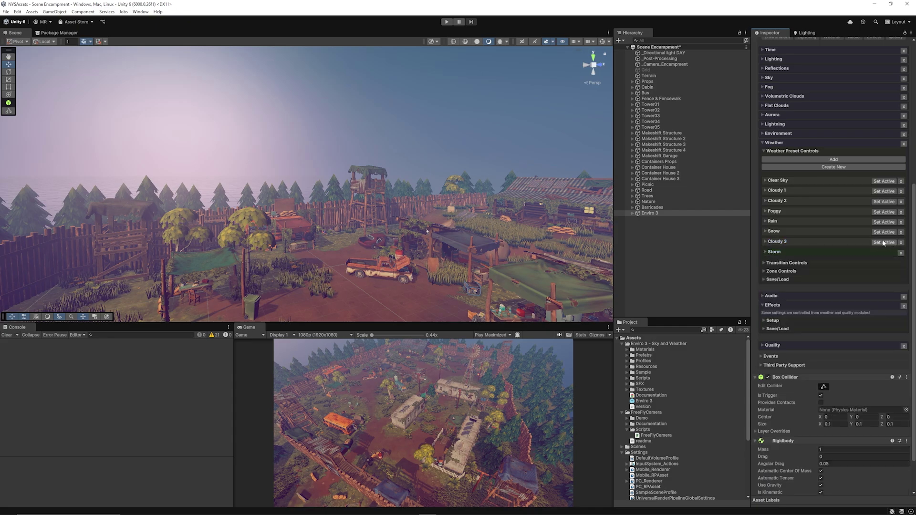
Step: Activate Clear Sky, Cloudy 2, Foggy, Rain, Snow, Cloudy 3, then Storm, and expand Storm
click(880, 181)
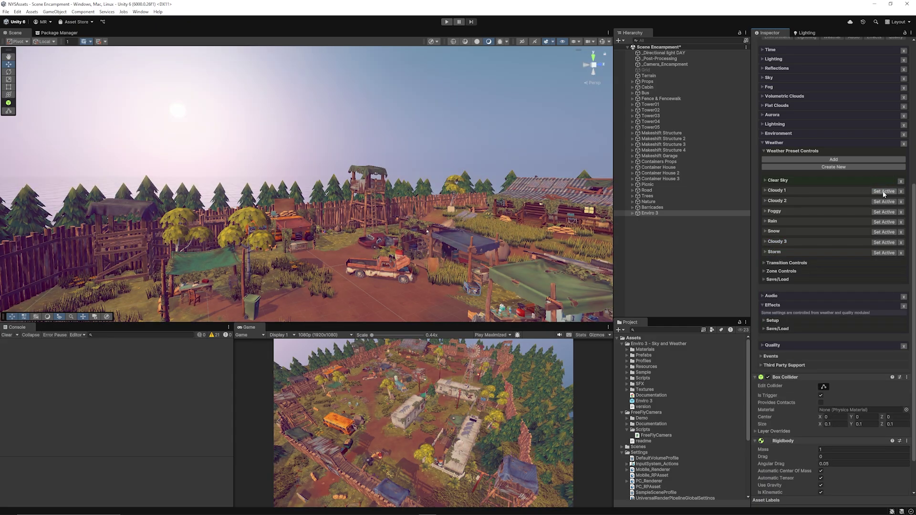
click(883, 201)
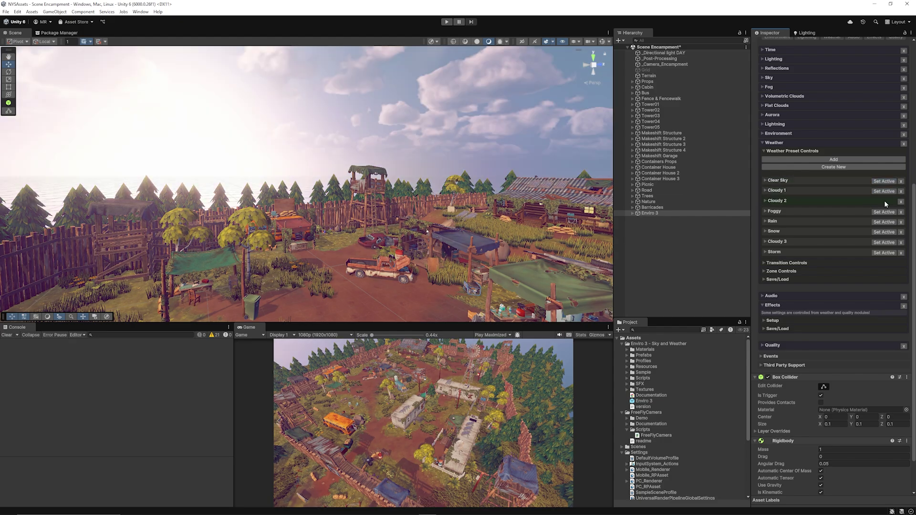
click(884, 212)
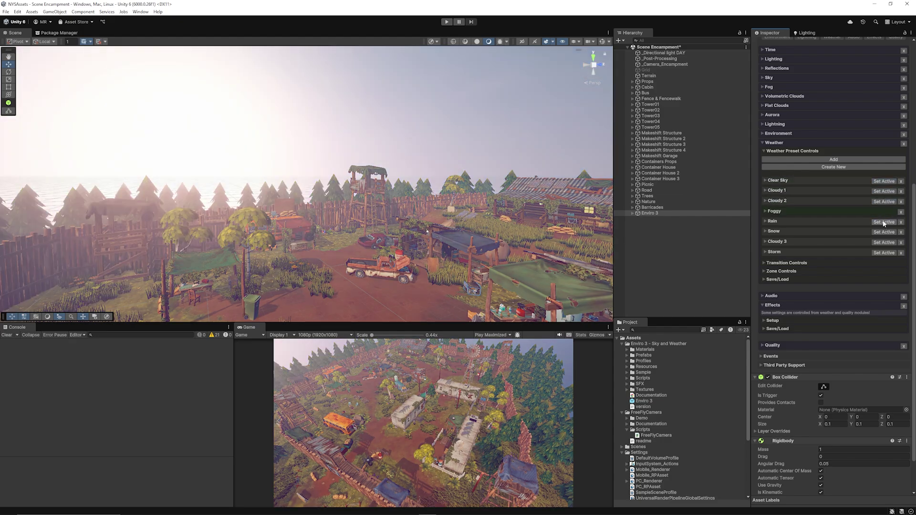
click(884, 222)
click(883, 231)
click(883, 242)
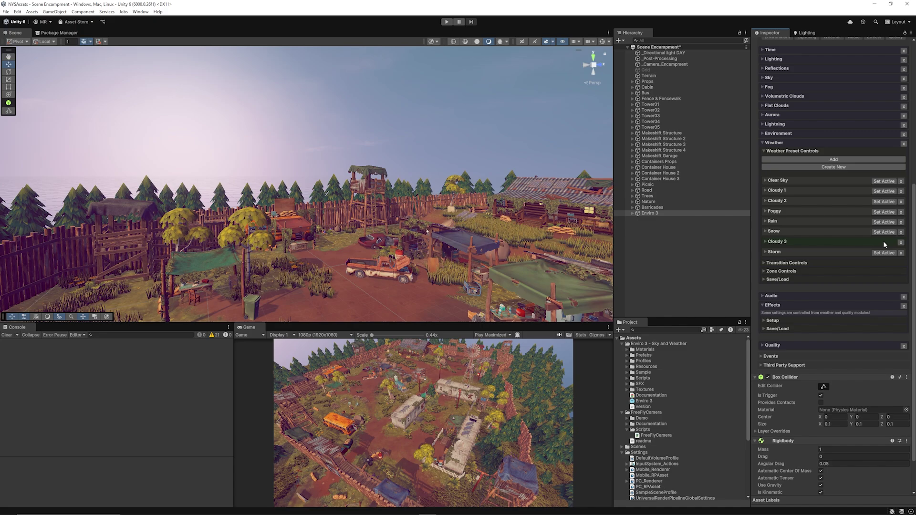
click(884, 252)
click(794, 253)
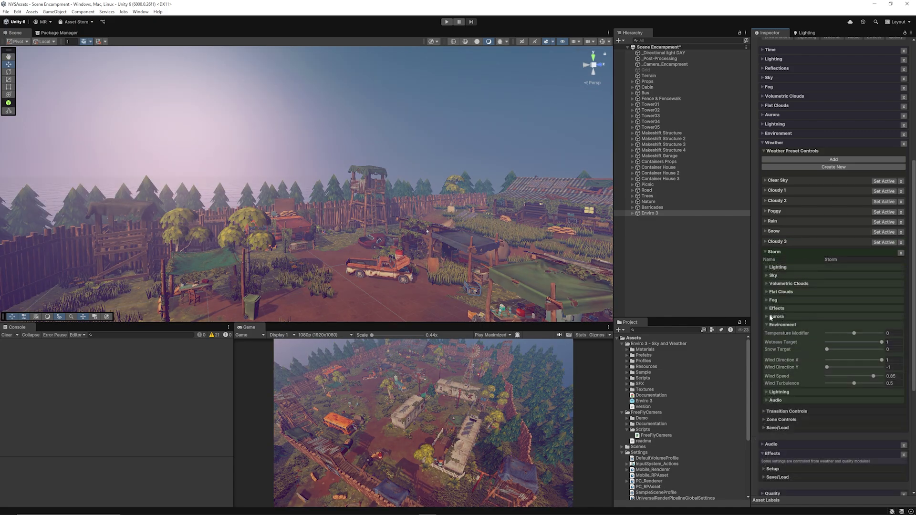
Step: Lower Storm's Fog Density 1 slightly, set Fog Height 1 to about 55 and cloud coverage to about 0.83
click(766, 301)
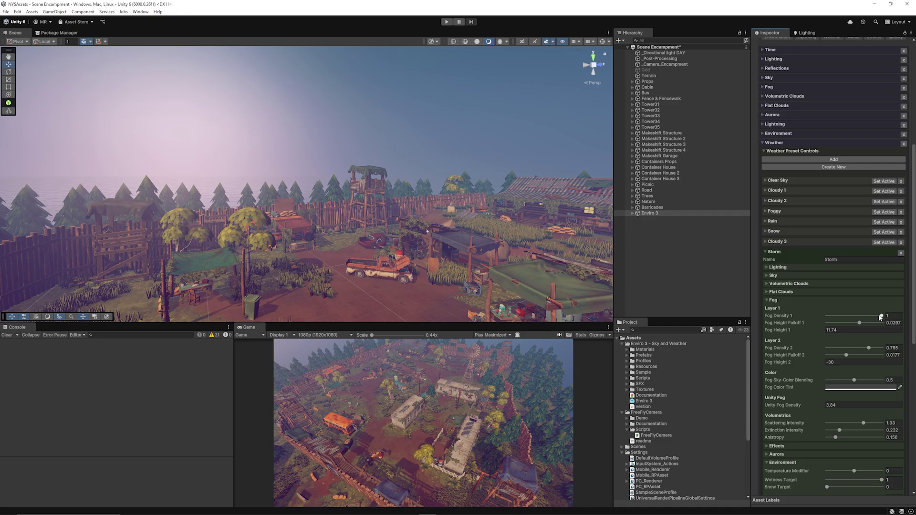
drag(880, 316, 857, 322)
drag(746, 334, 207, 340)
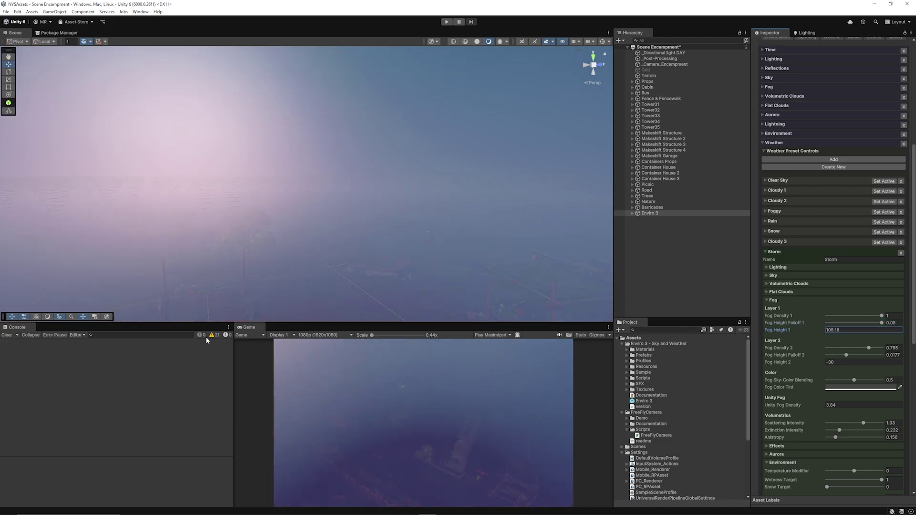
drag(353, 342, 403, 379)
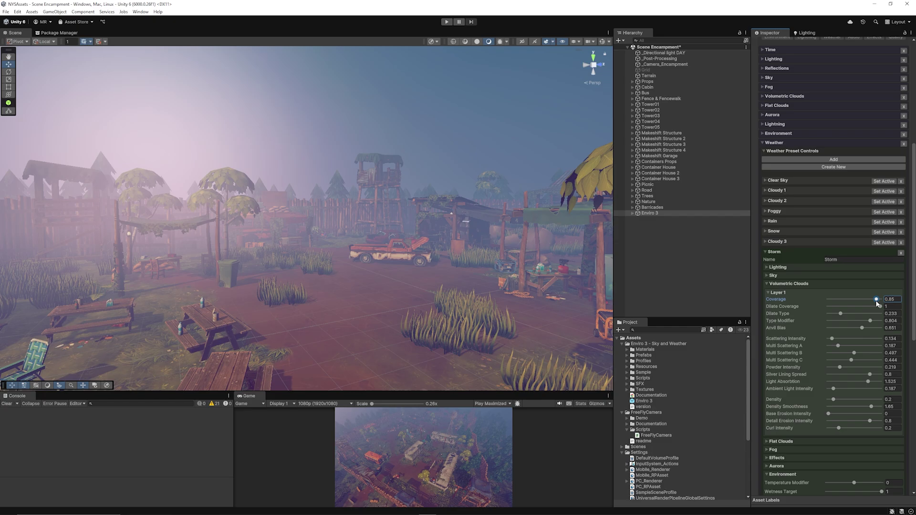
drag(876, 300, 821, 302)
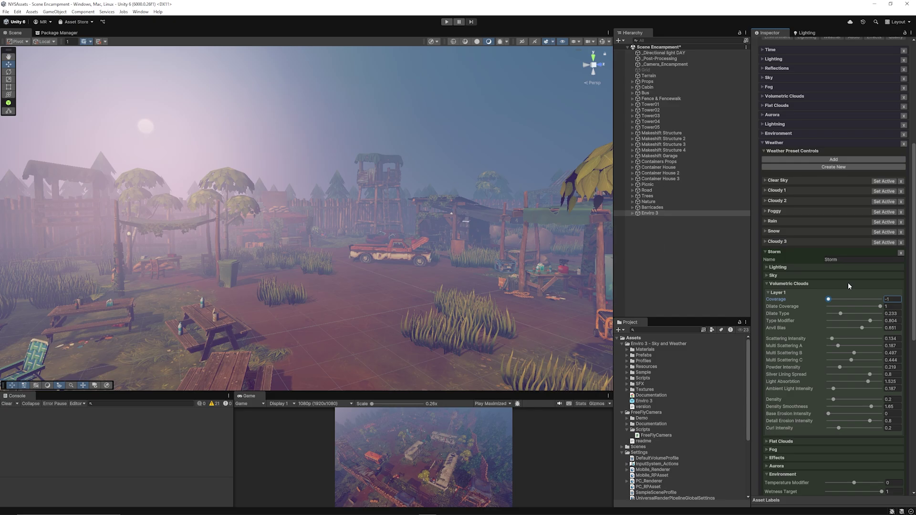
drag(830, 300, 859, 300)
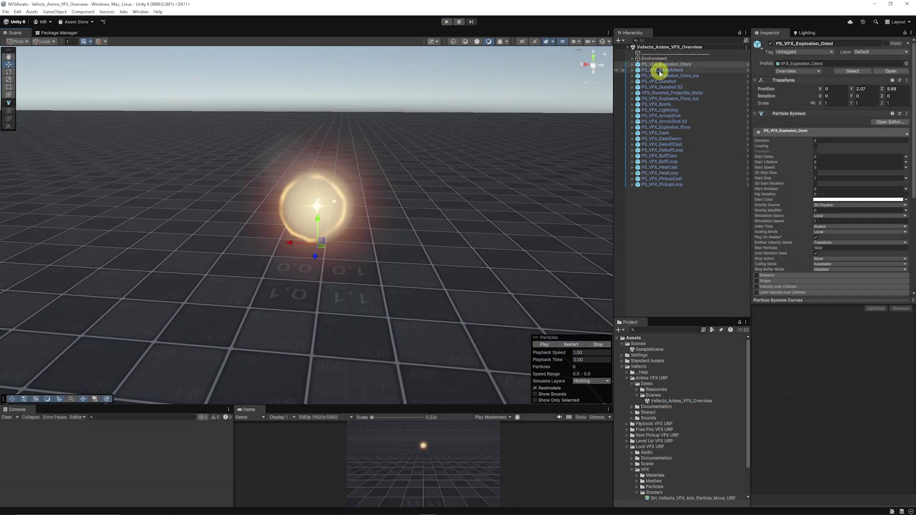
Step: Preview the icy omni explosion, static gunshot projectile and lightning effects
click(660, 75)
key(Down)
key(Down)
key(Down)
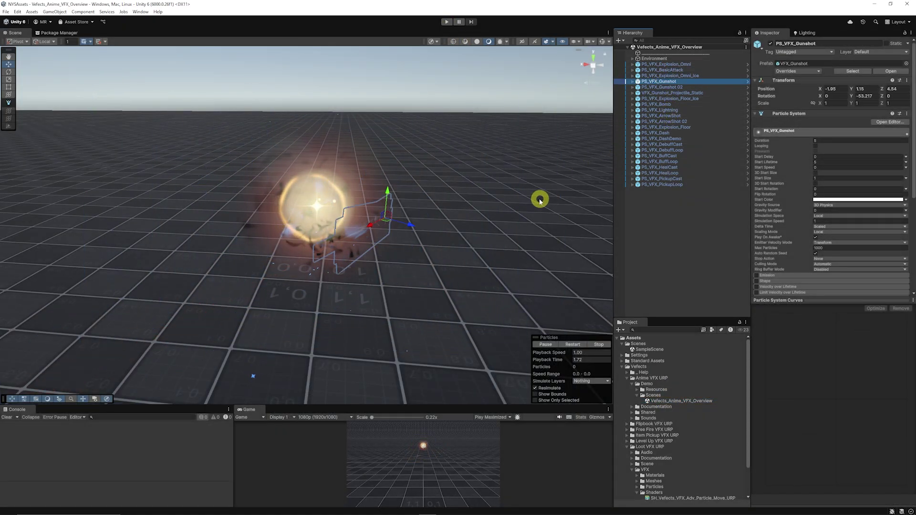
key(Down)
key(Down)
key(Down)
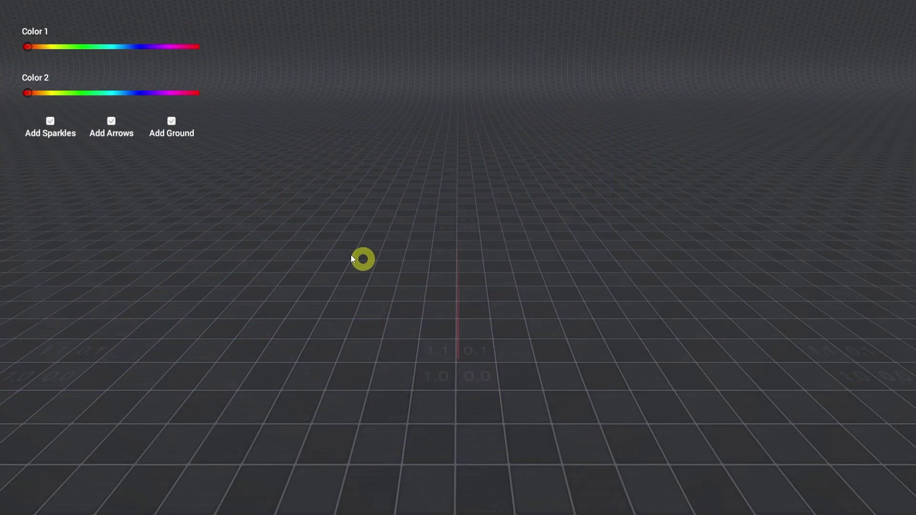
Step: Set the Level Up effect's Color 2 to blue and turn off Add Arrows, keeping sparkles and ground
click(120, 93)
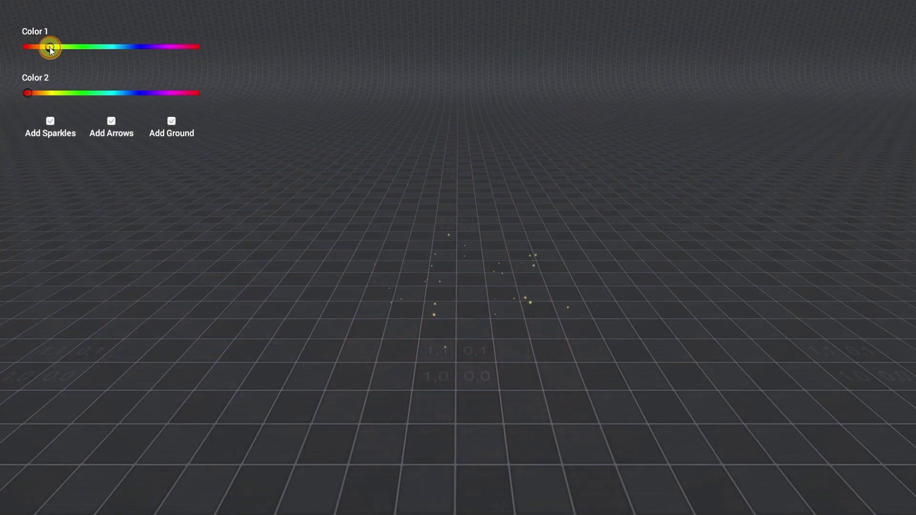
drag(53, 93, 152, 99)
click(173, 123)
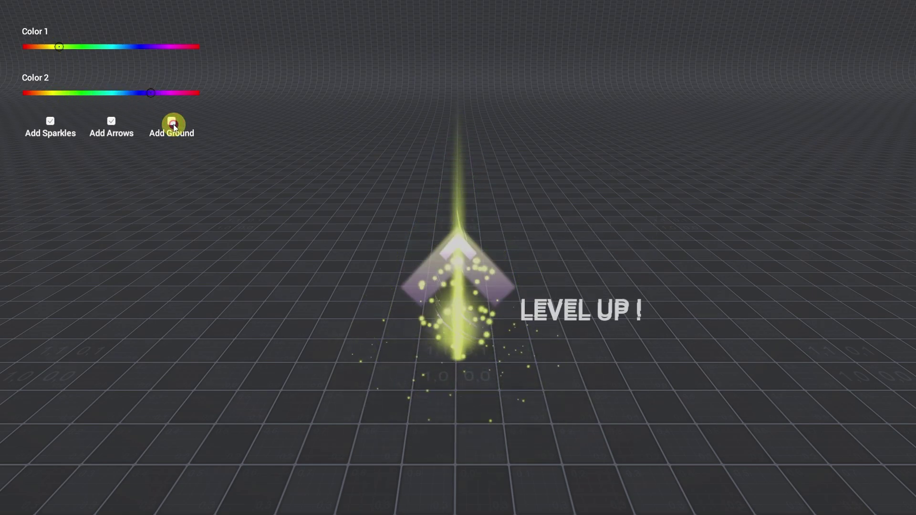
click(111, 122)
click(50, 122)
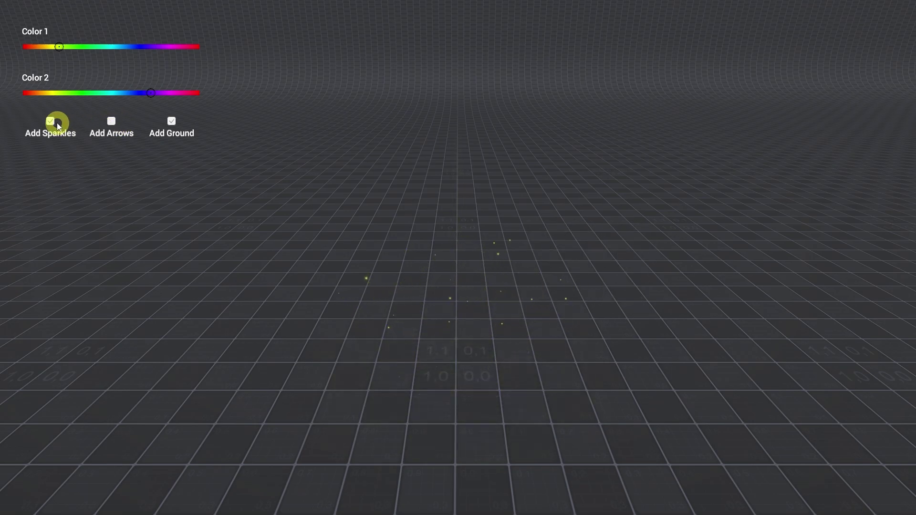